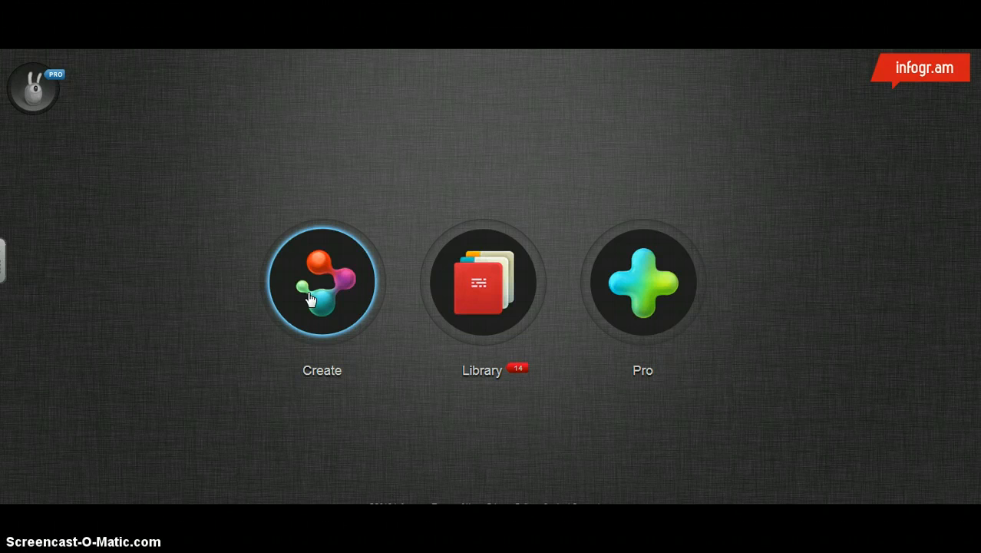
- Create a new infographic using the light blue Pro design with the red title banner and blue quote box
click(310, 298)
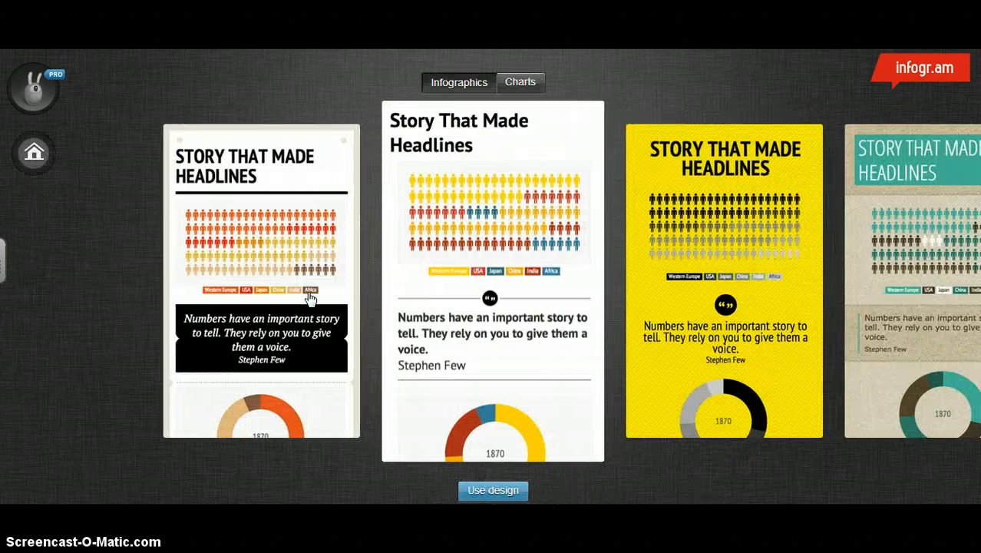
click(682, 253)
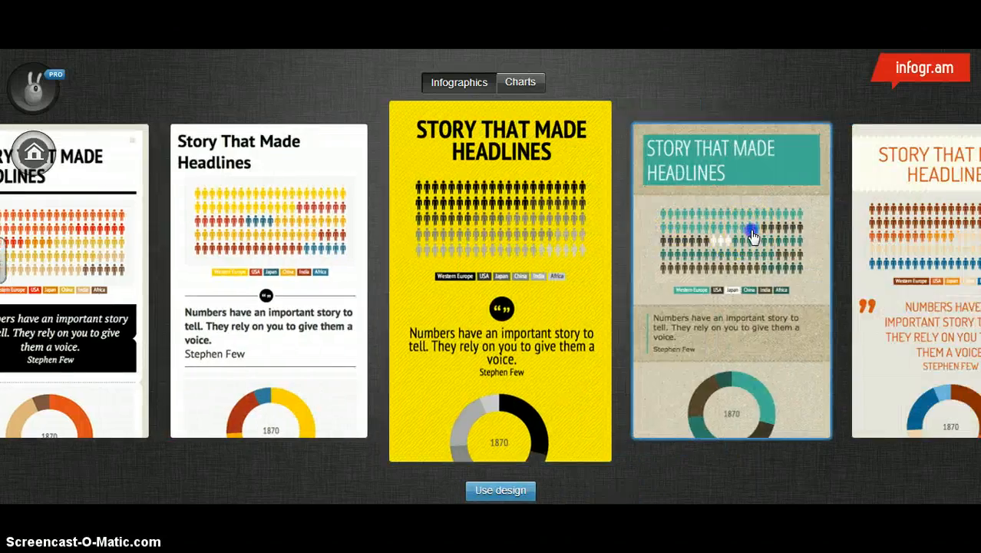
click(752, 226)
click(775, 229)
click(794, 221)
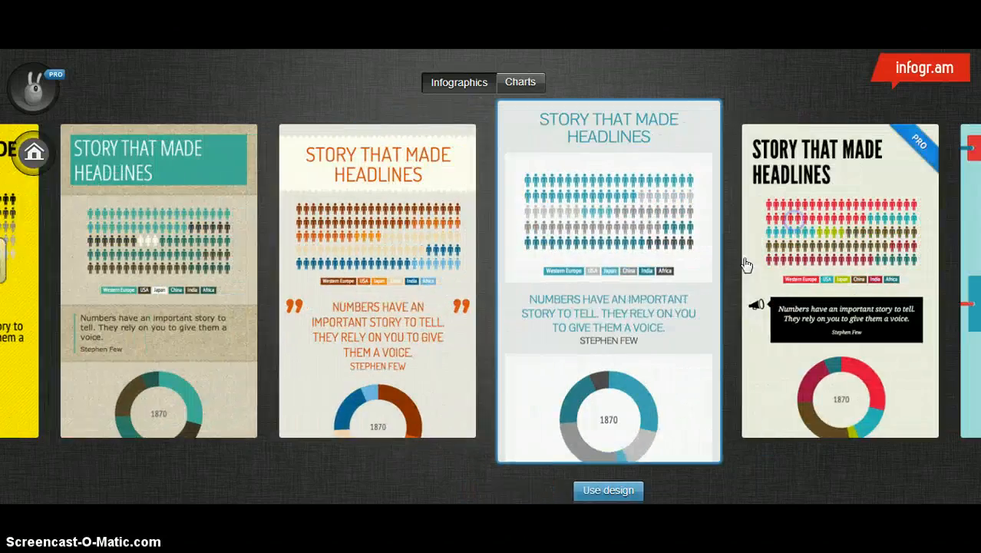
click(777, 238)
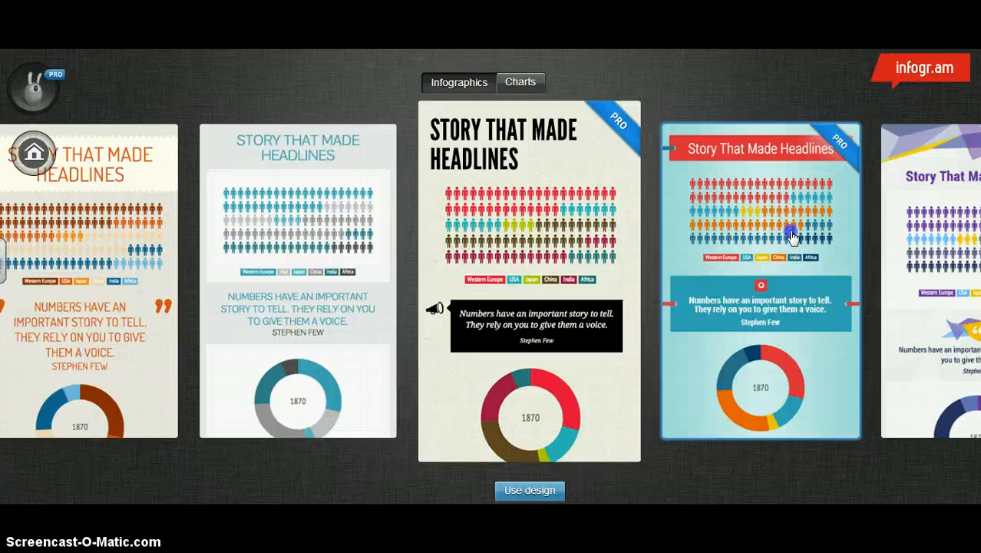
click(777, 240)
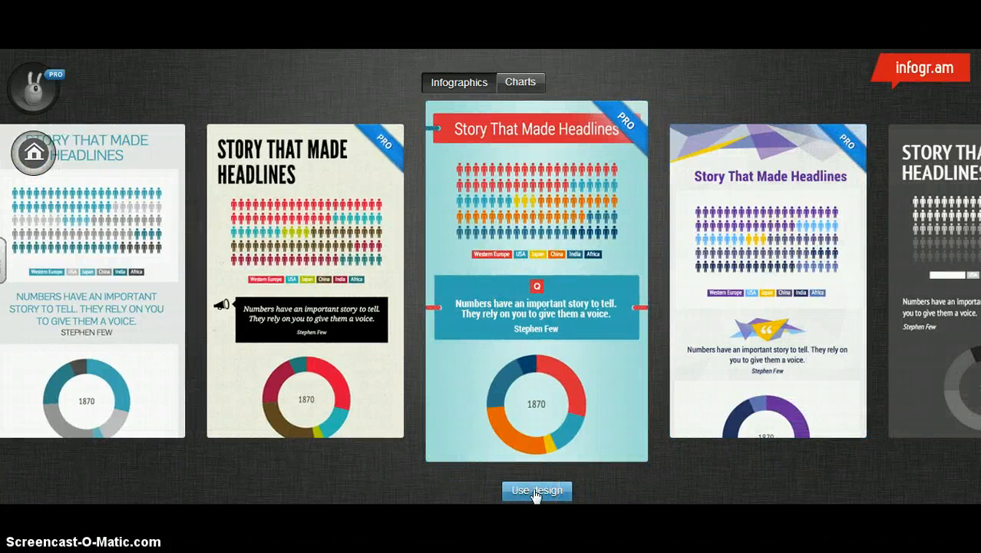
click(537, 490)
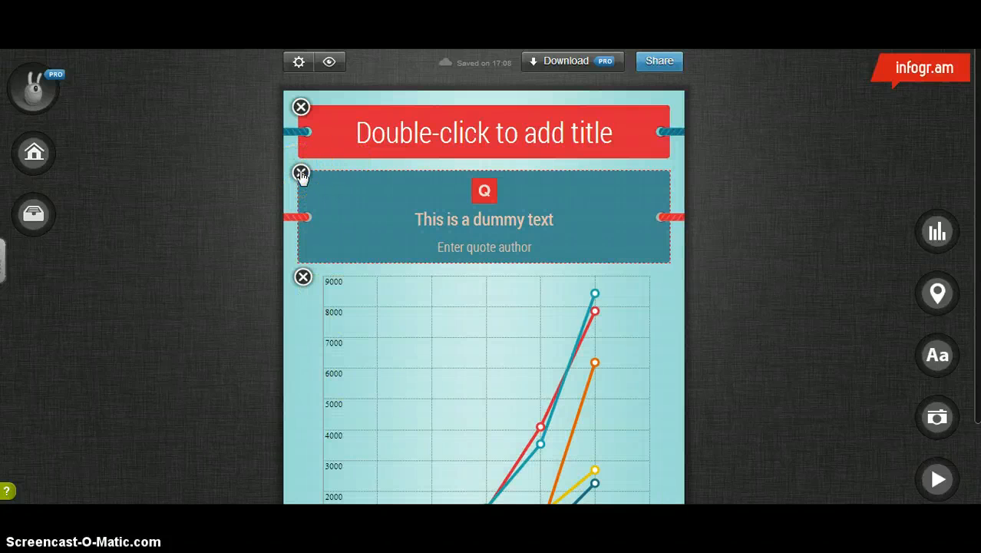
- Delete the placeholder quote and the sample line chart from the infographic
click(301, 173)
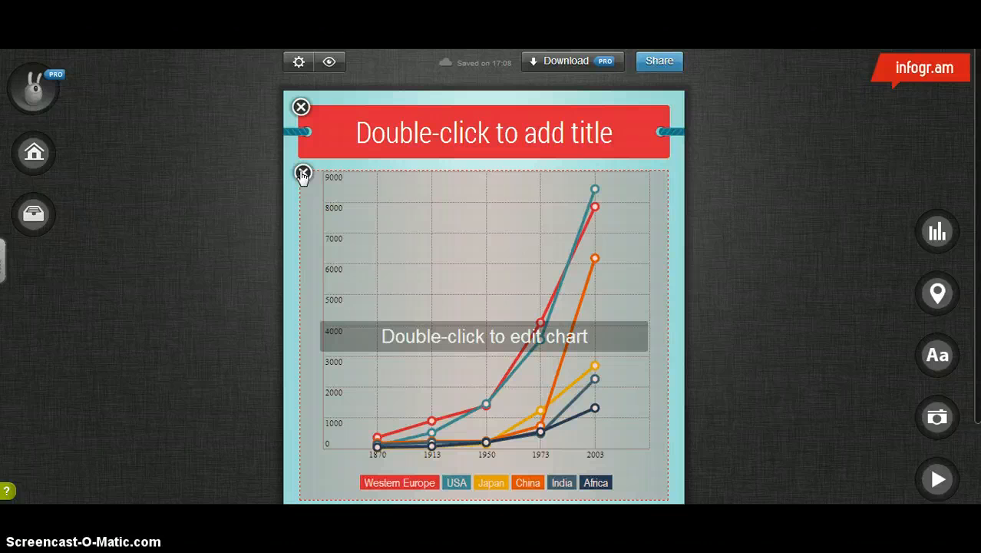
click(302, 173)
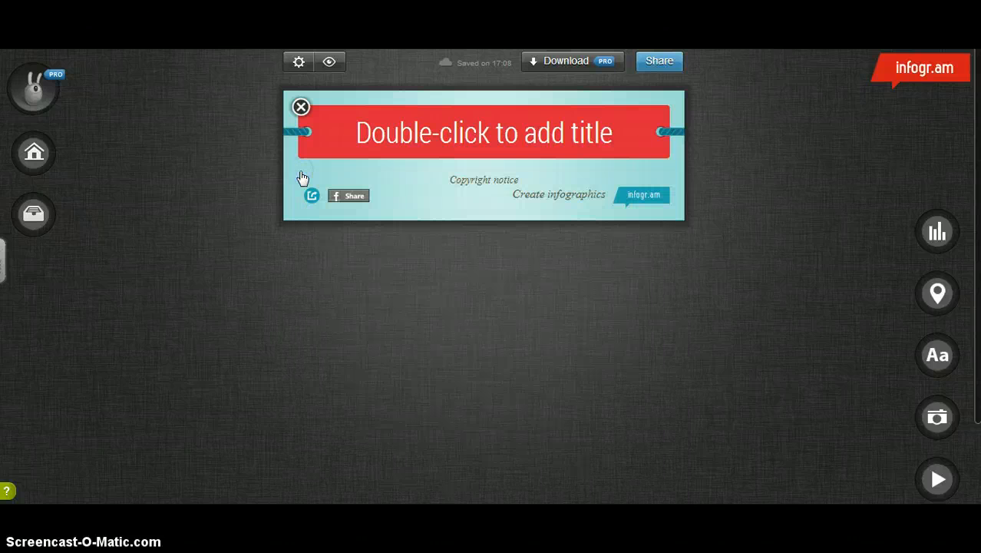
- Set the infographic's title to "Othello Essay Writing"
click(368, 143)
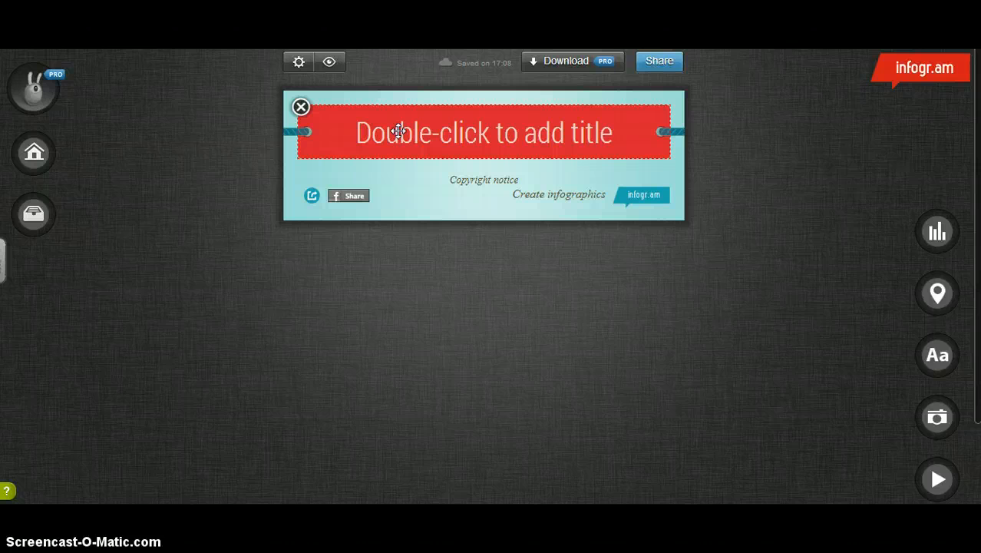
double_click(398, 130)
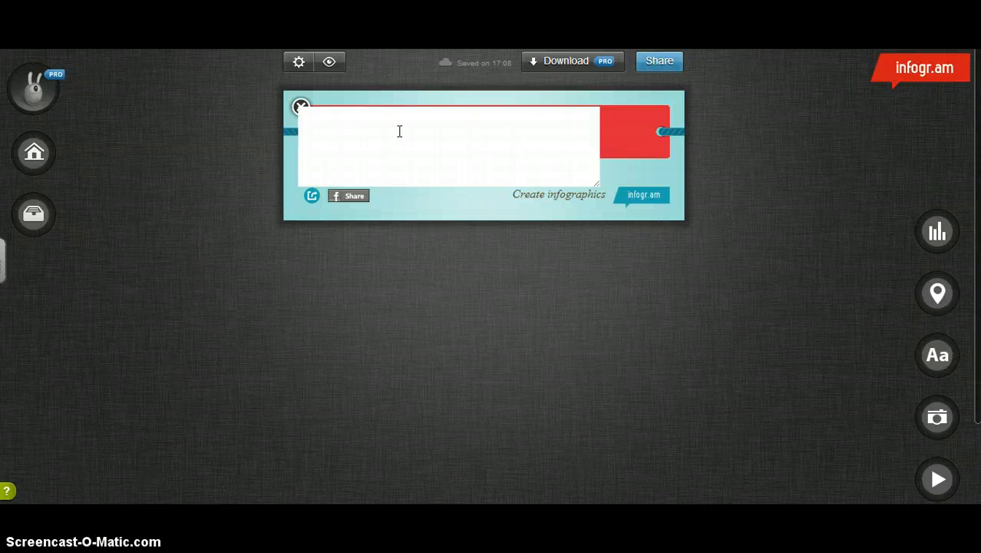
text(Othello E)
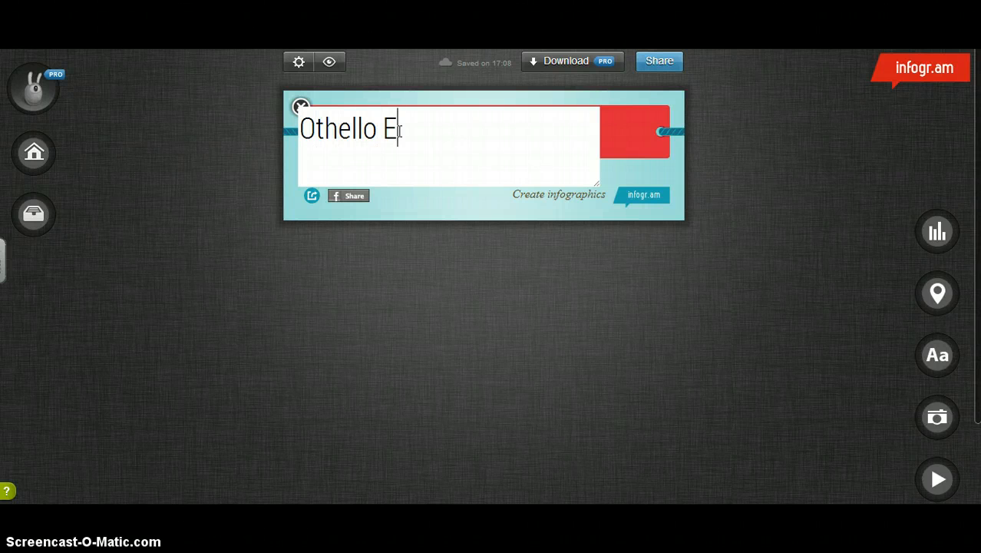
text(ssay W)
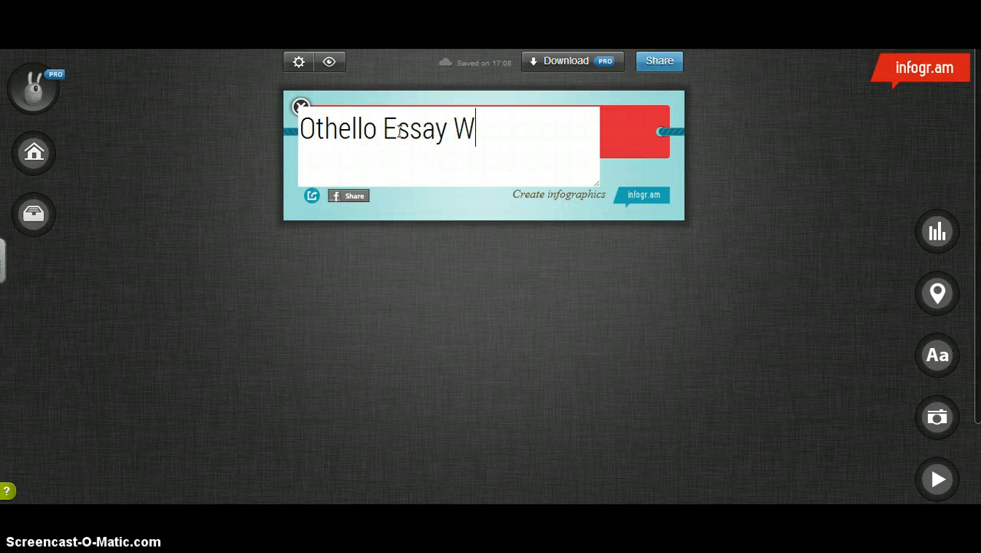
text(riting)
click(582, 171)
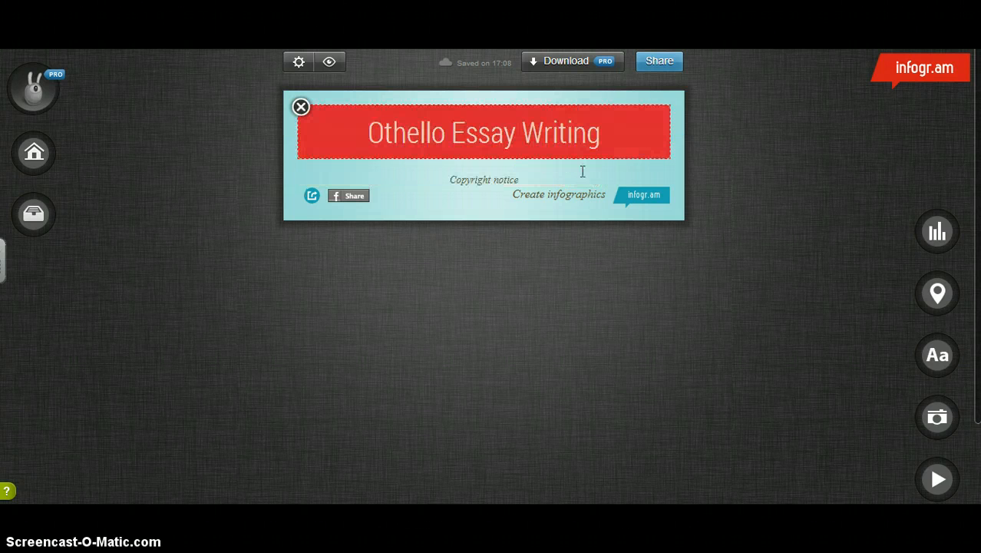
click(571, 177)
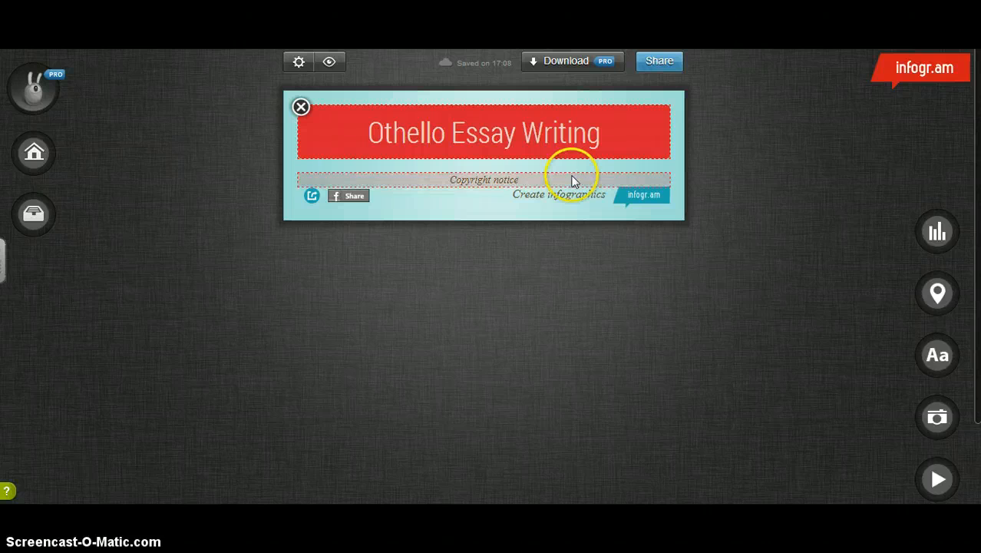
click(849, 225)
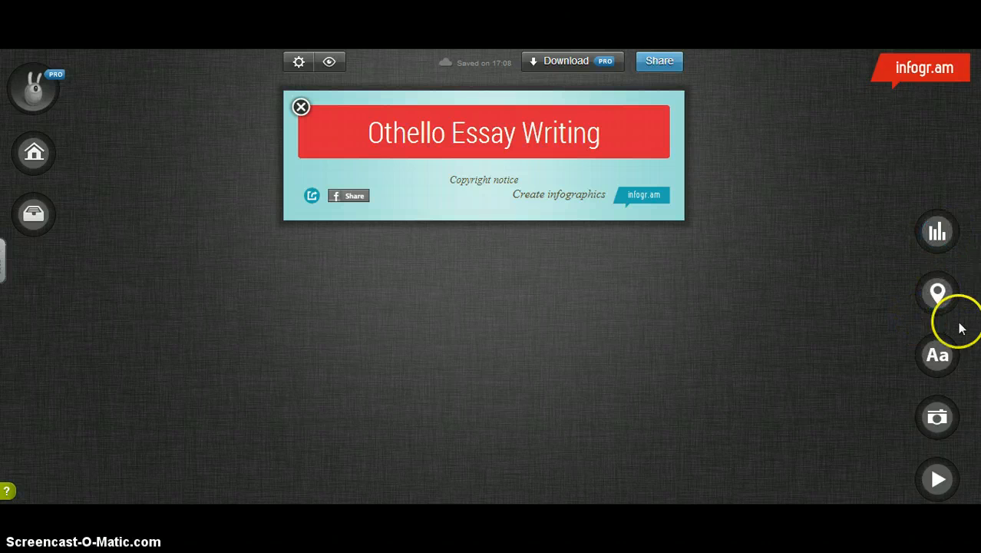
- Add a body text block below the title and replace its dummy text with "Step 1- Introduction"
click(943, 352)
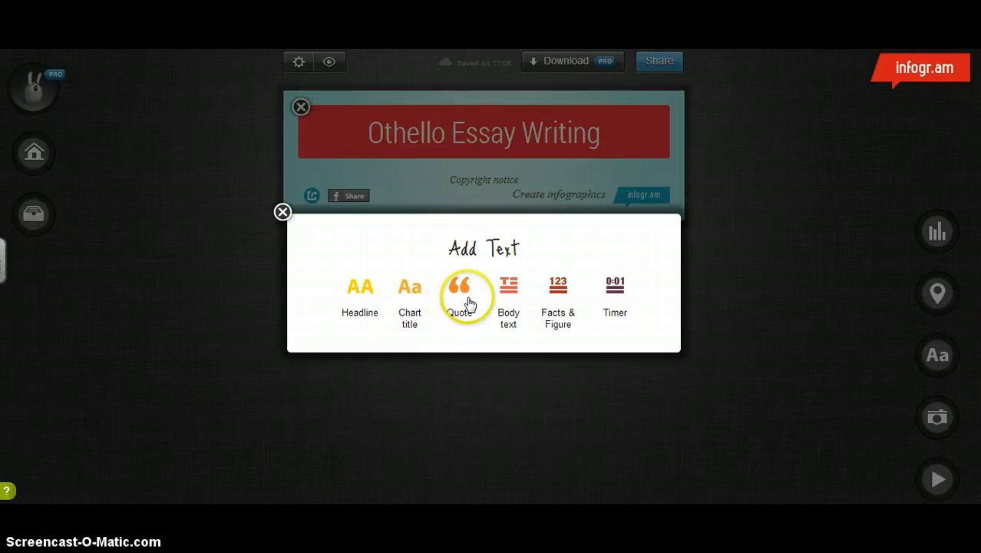
click(507, 291)
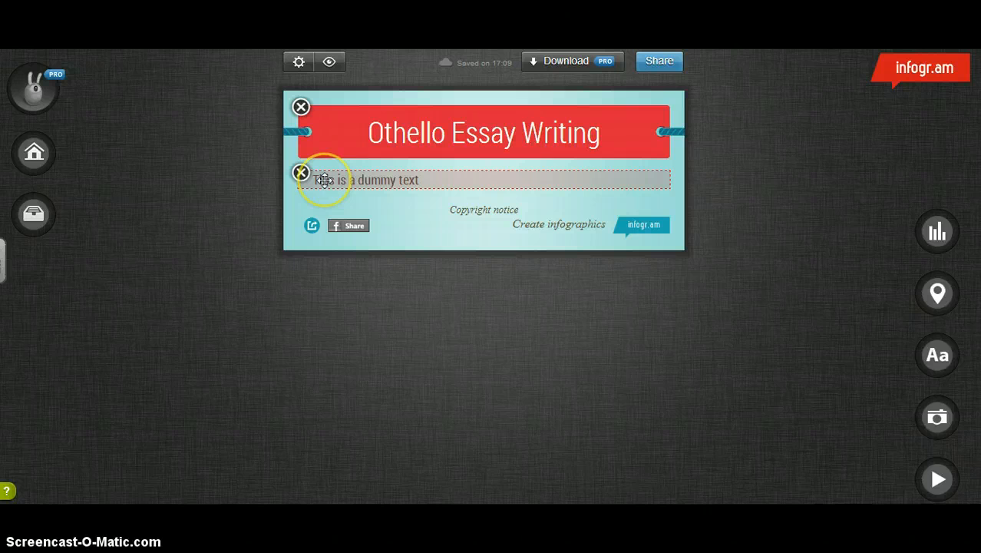
double_click(325, 179)
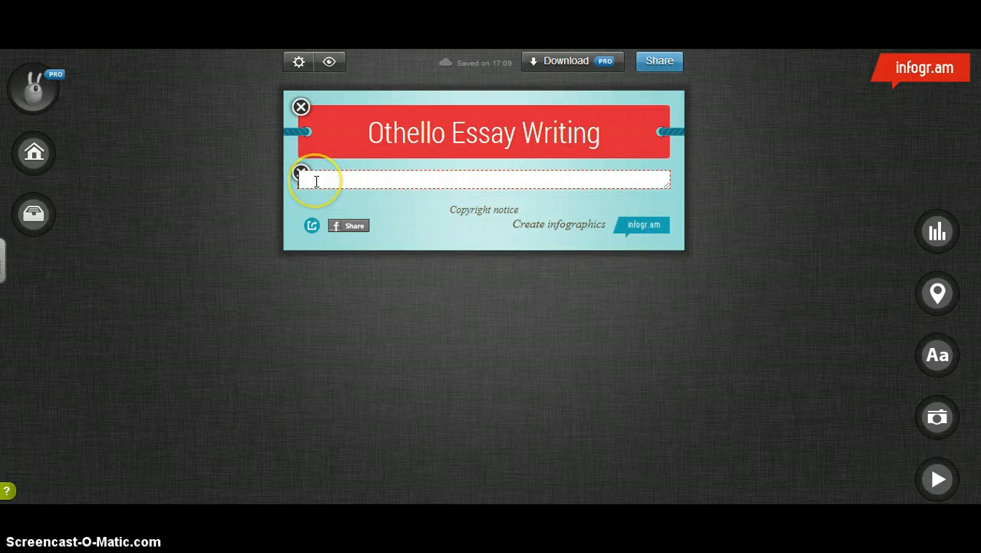
text(Step 1 - Introduction)
key(Return)
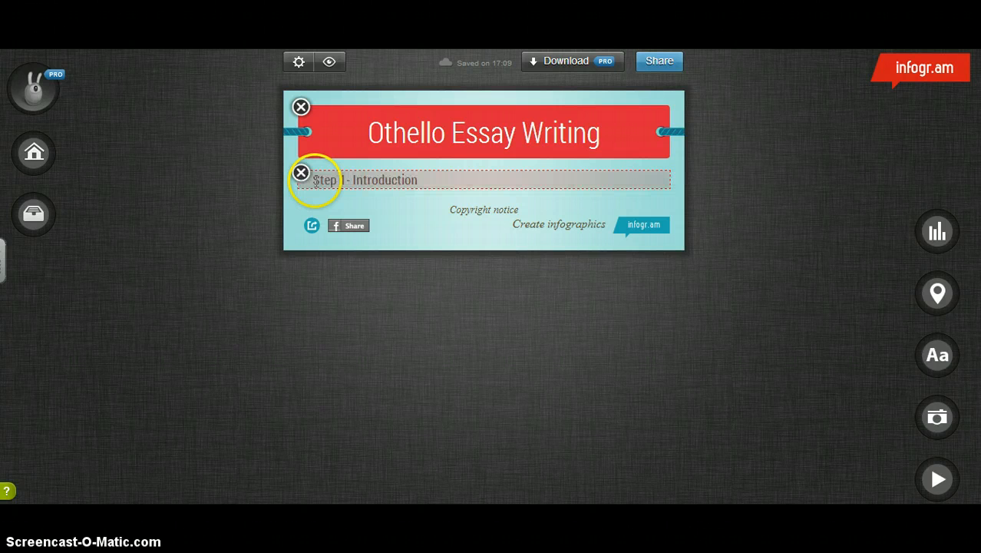
- Try to insert a line break after "Step 1- Introduction" in the body text
click(429, 179)
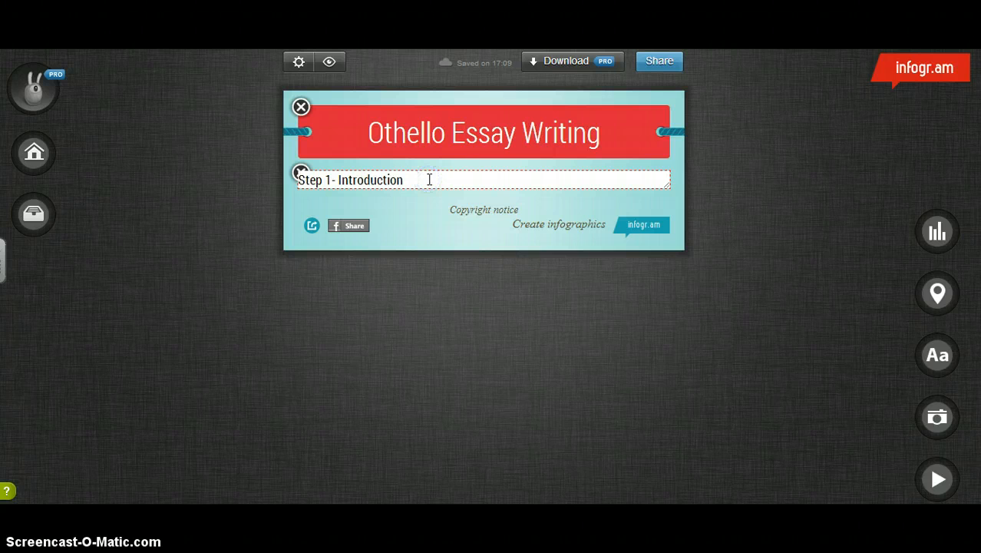
click(416, 177)
key(Return)
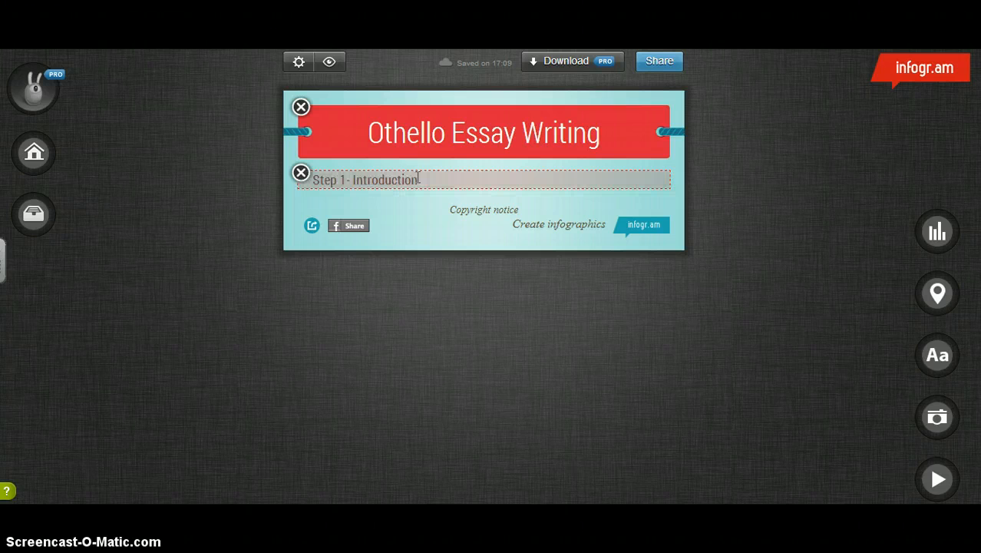
click(419, 178)
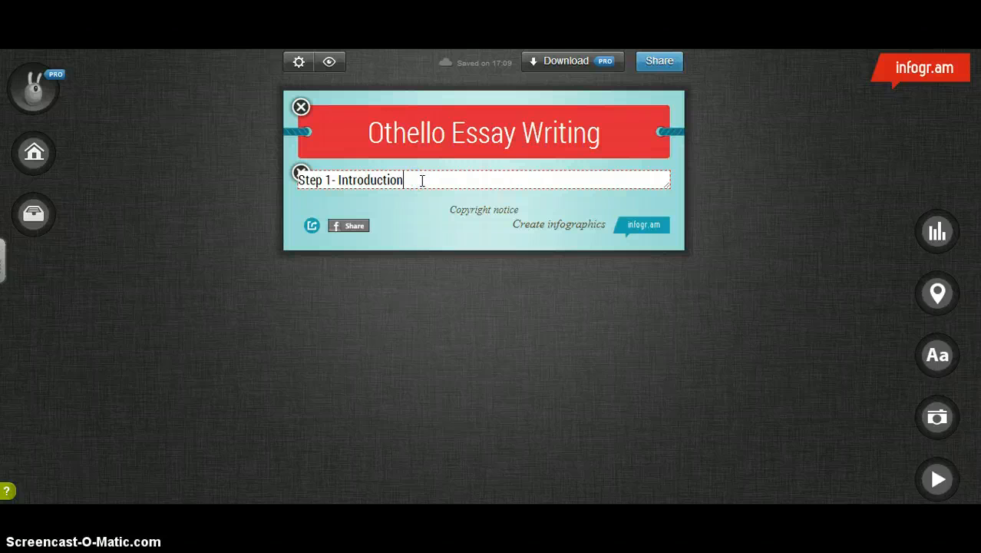
key(Return)
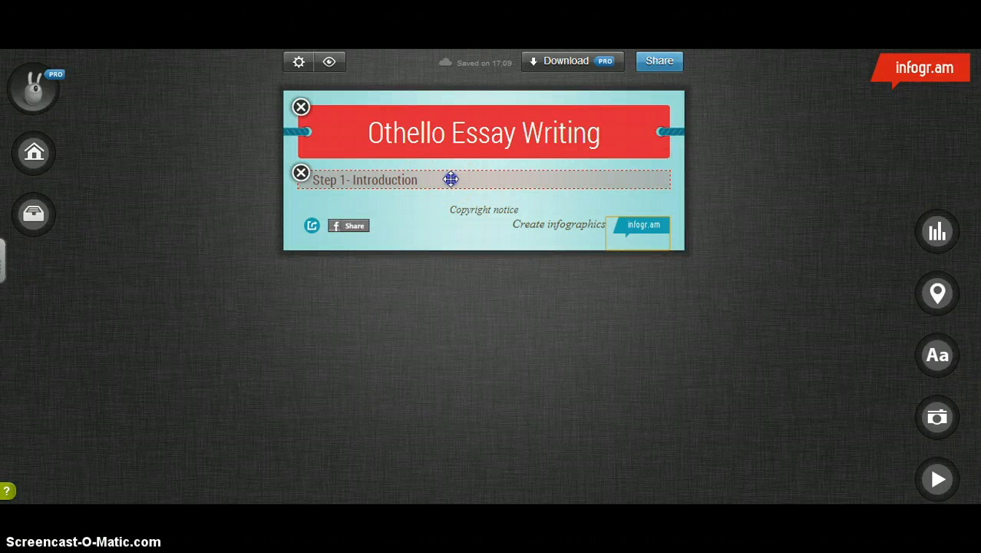
click(450, 178)
key(Return)
- Append "- Use my video guide to writing your introduction Key elements are:" to the Step 1 body text
click(451, 178)
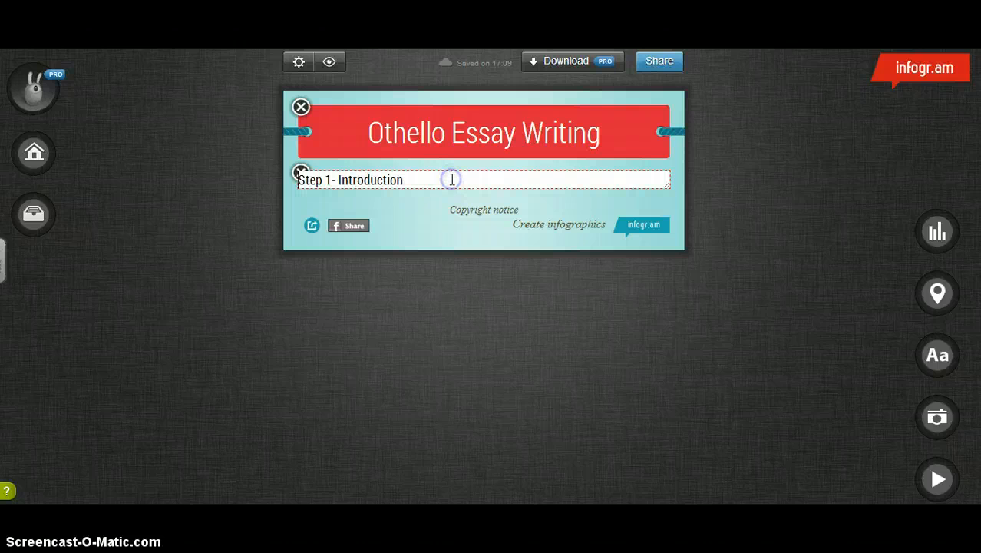
click(426, 177)
text(- Use)
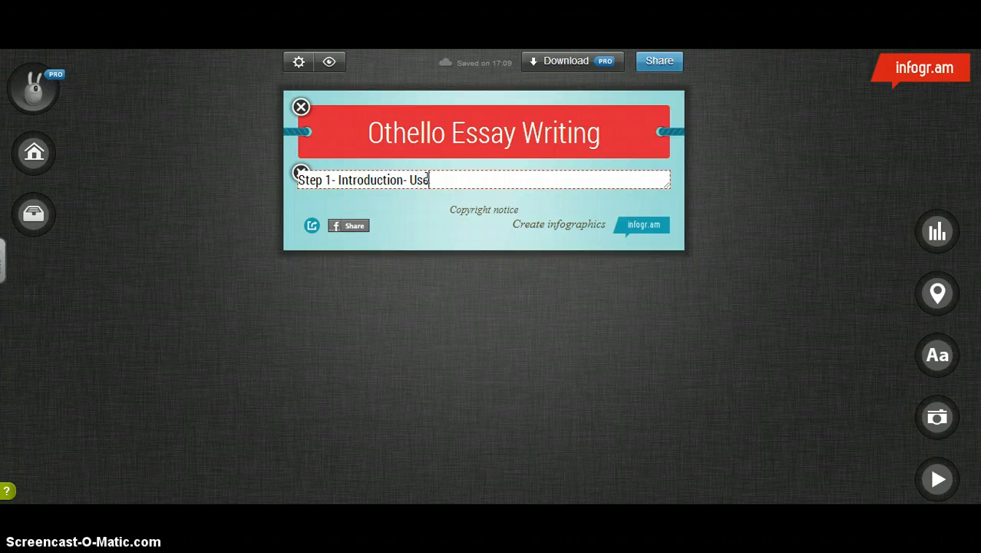
text( my video guide to )
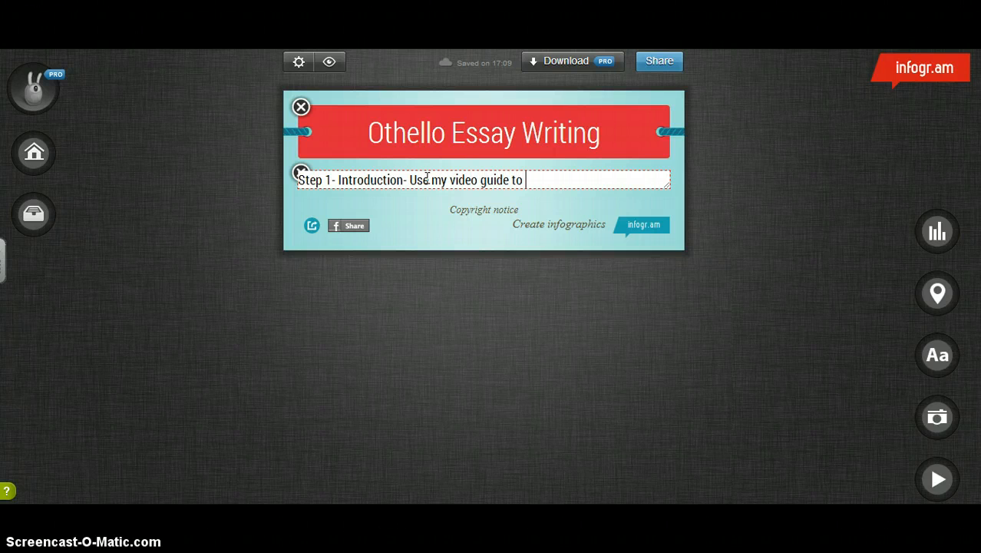
text(writing your i)
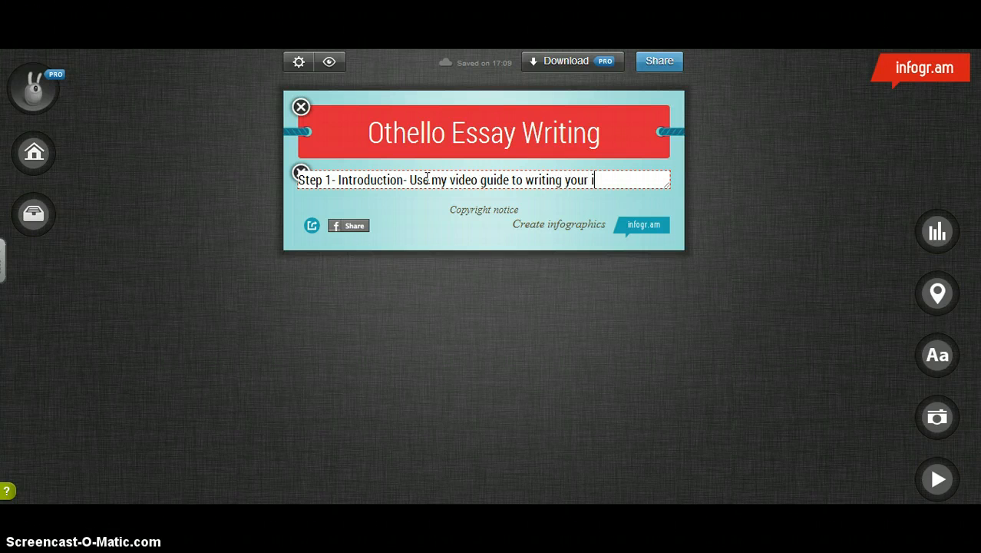
text(ntroduction Key elements are:)
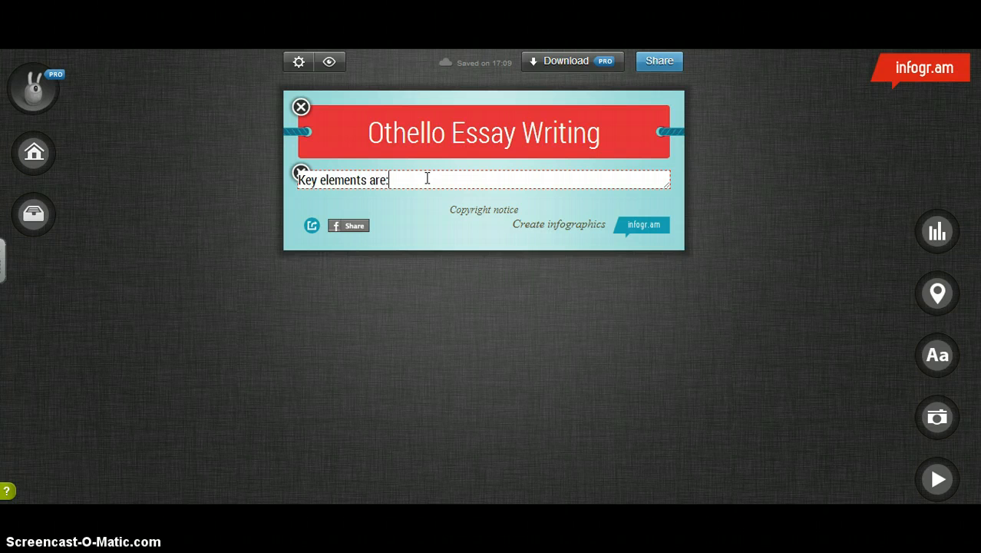
key(Return)
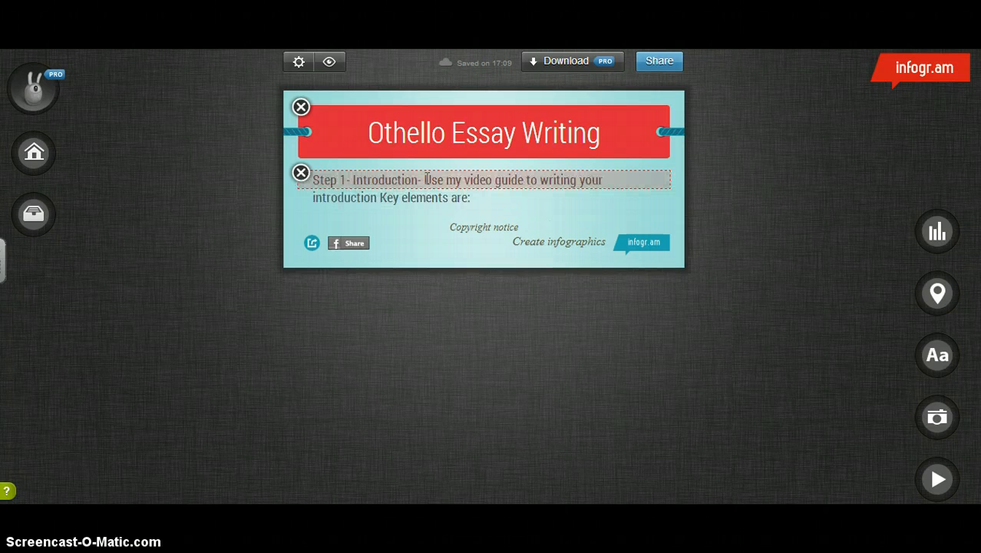
- Append "- who is involved? What is happening? Where is it from in the play?" to the end of the Step 1 text
click(476, 194)
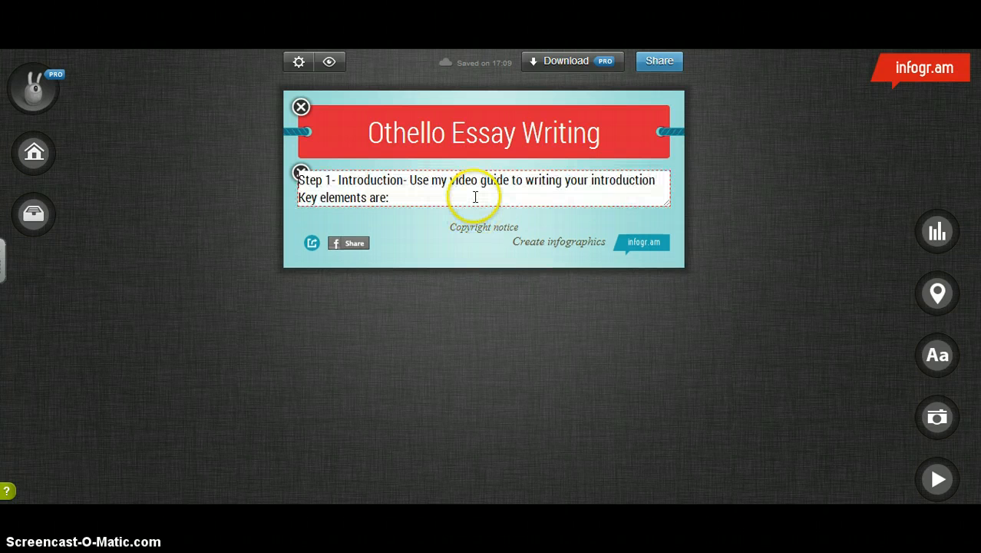
text(- who is inv)
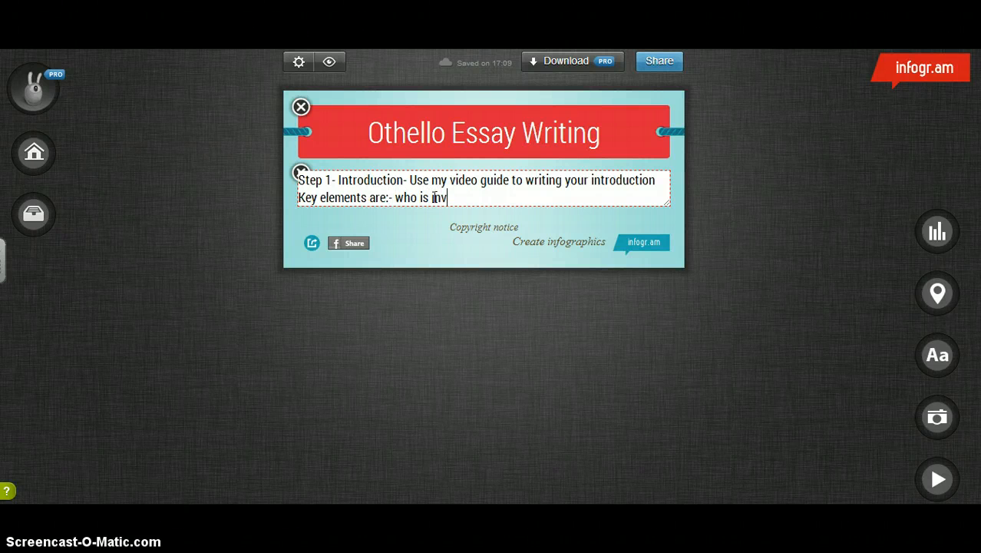
text(olved? What is happe)
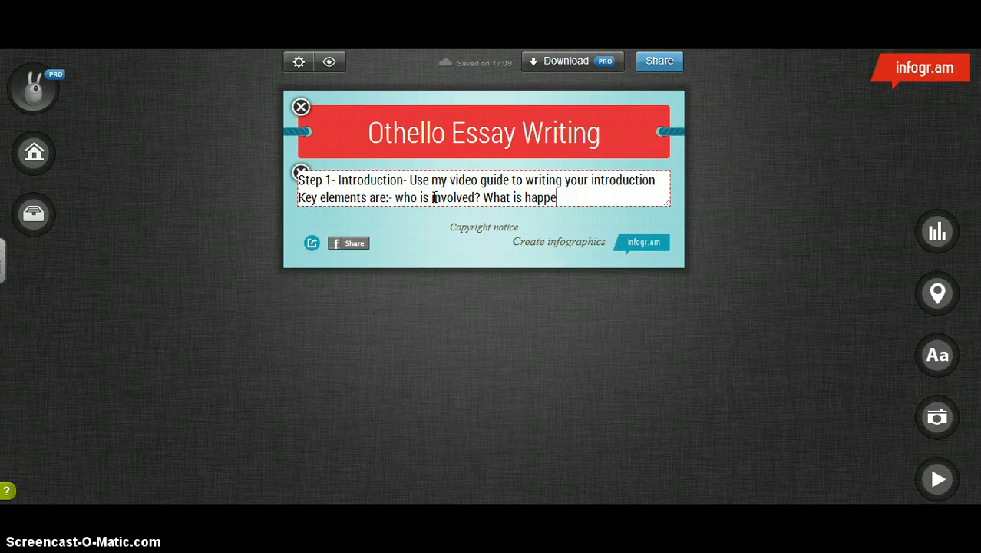
text(ning? Where is)
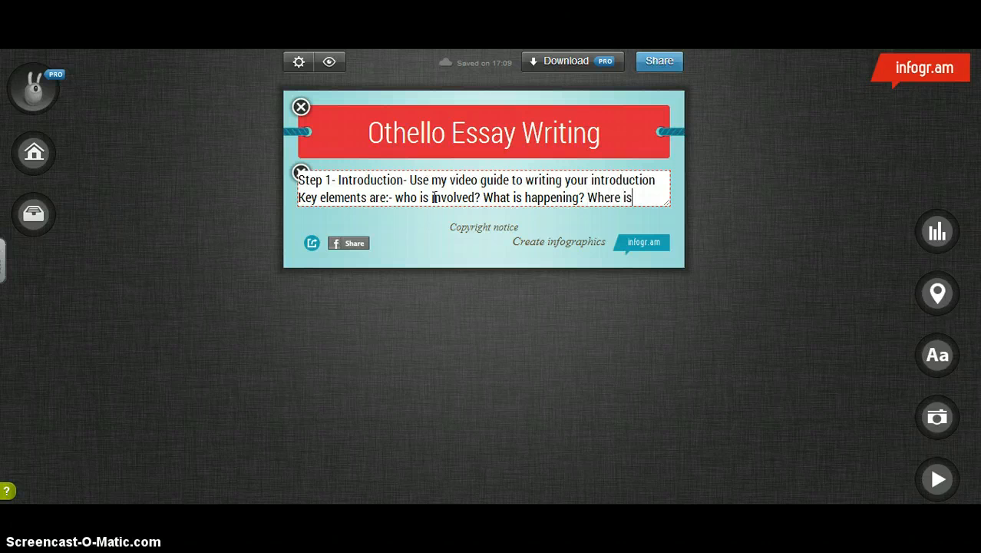
text( it from in the play?)
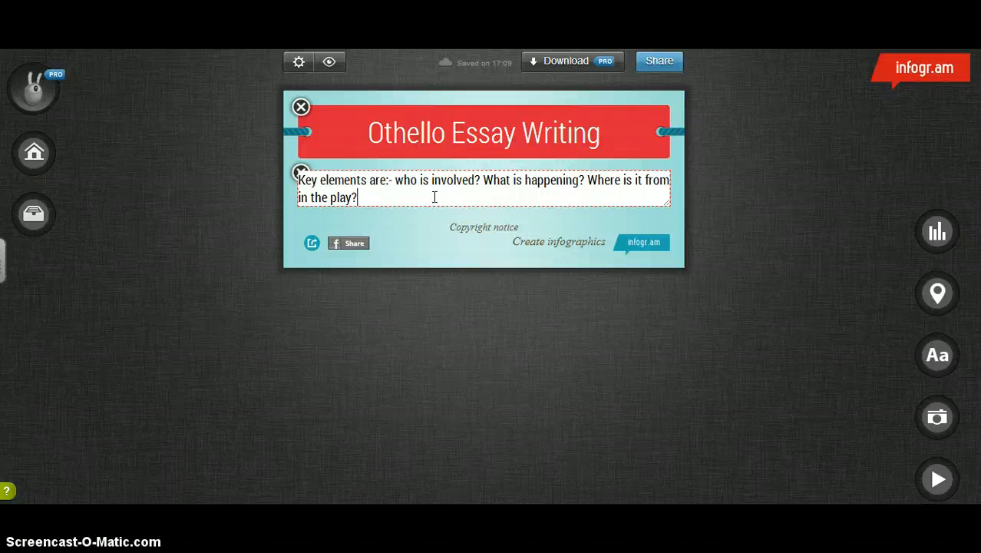
key(Return)
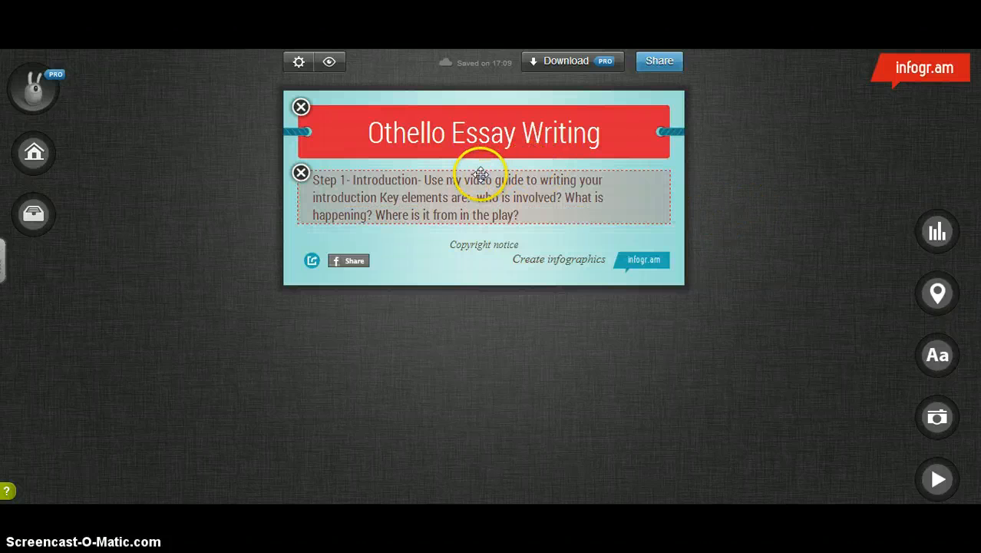
- Add a chart title reading "Writing your paragraphs" below the Step 1 text, with a body text block beneath it
click(938, 355)
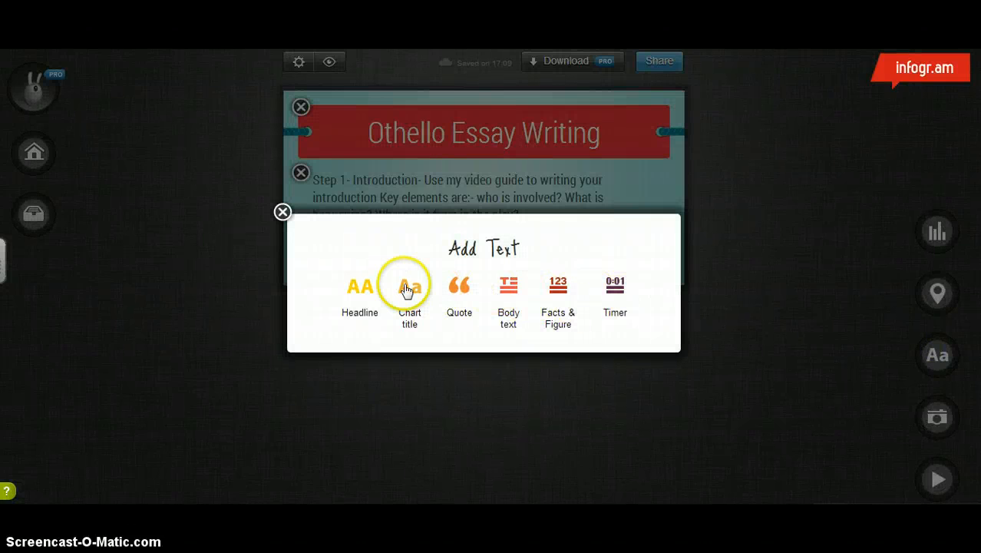
click(407, 289)
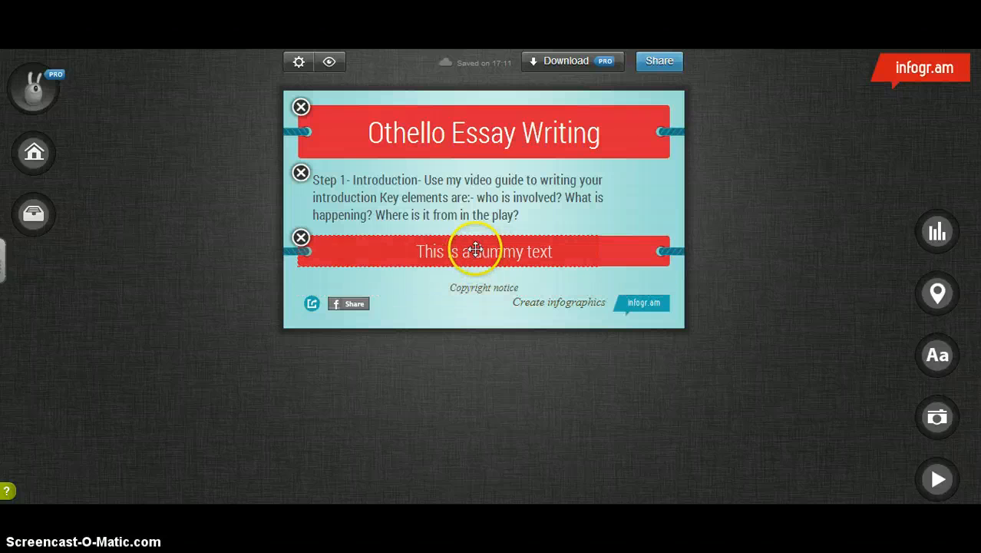
double_click(475, 249)
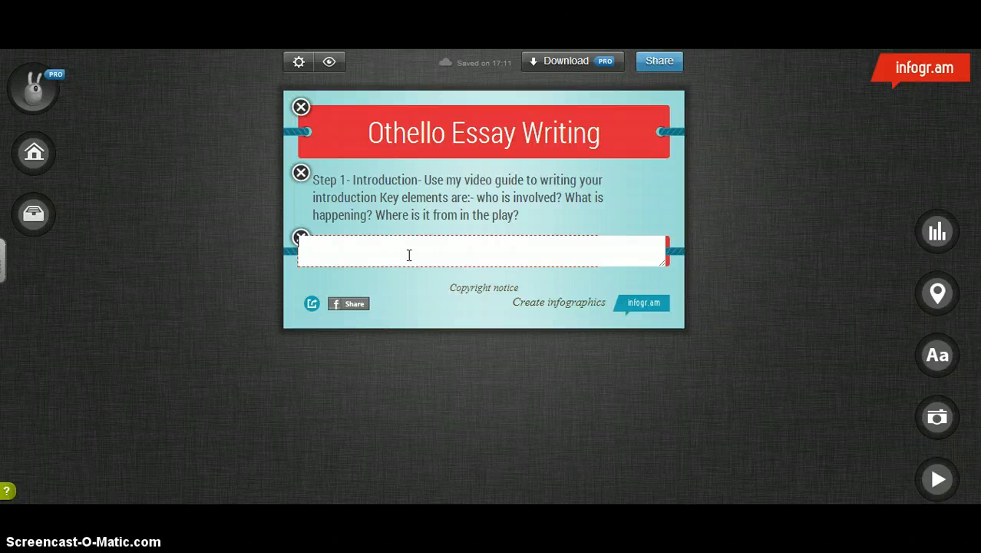
text(writing your paragraphs)
key(Return)
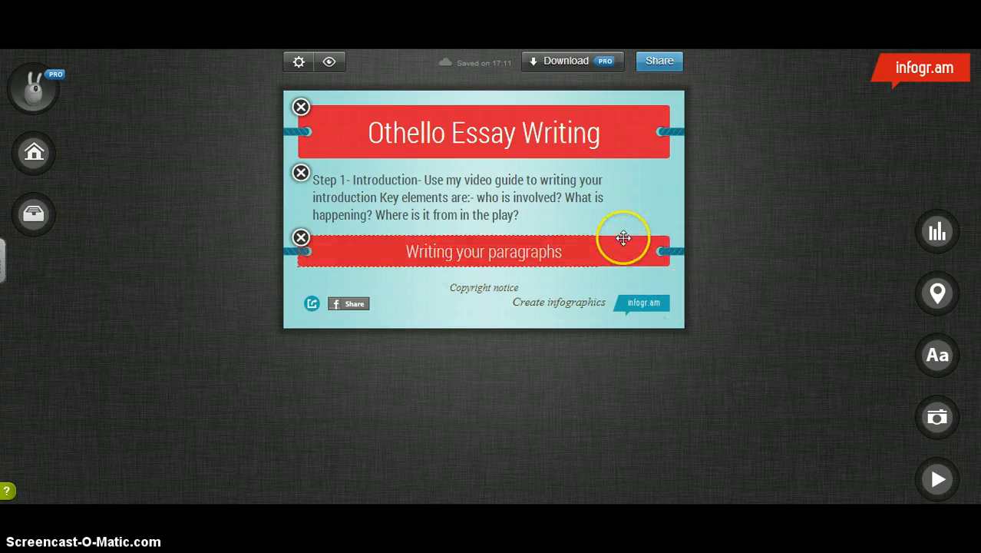
click(938, 356)
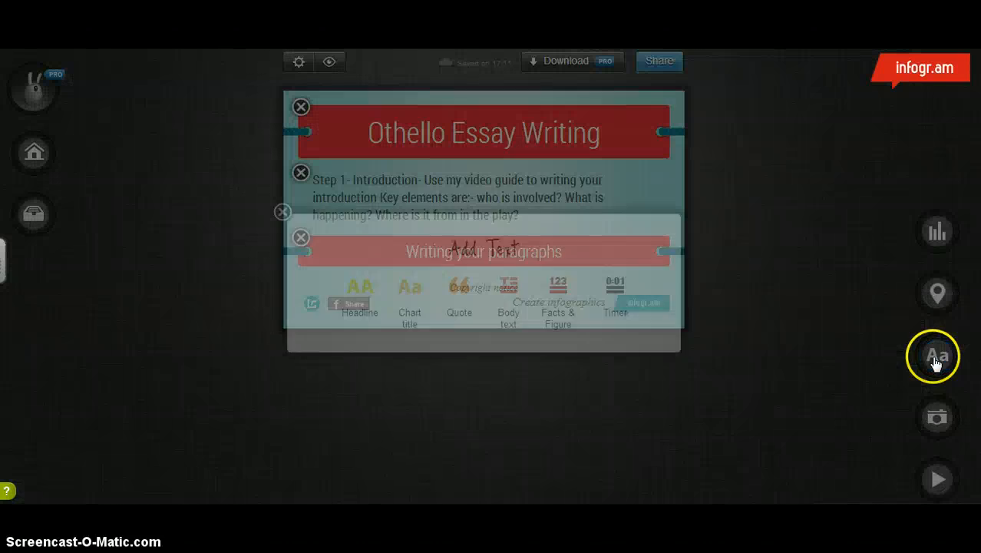
click(509, 287)
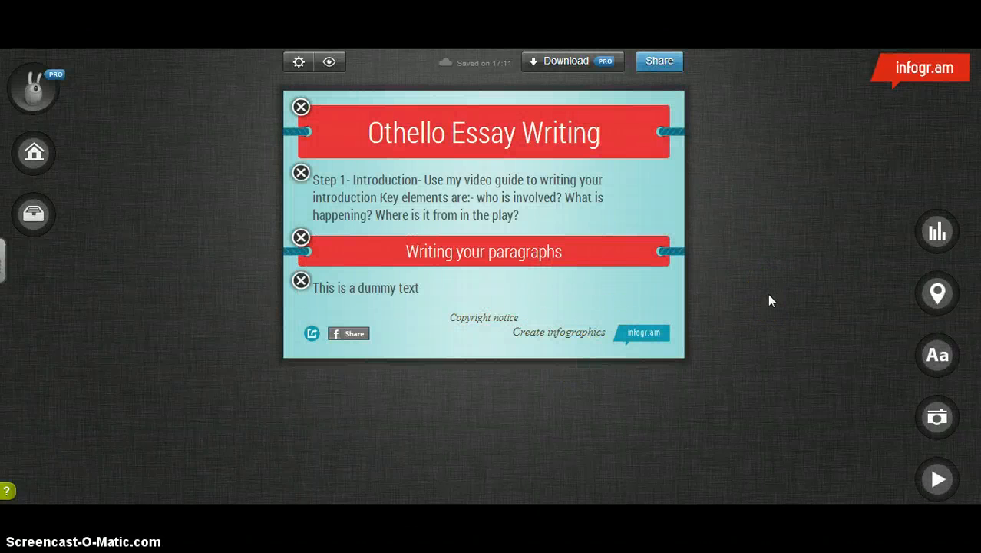
- Insert the picture IMG_0464 from the Desktop and move it above the "Writing your paragraphs" title
click(938, 421)
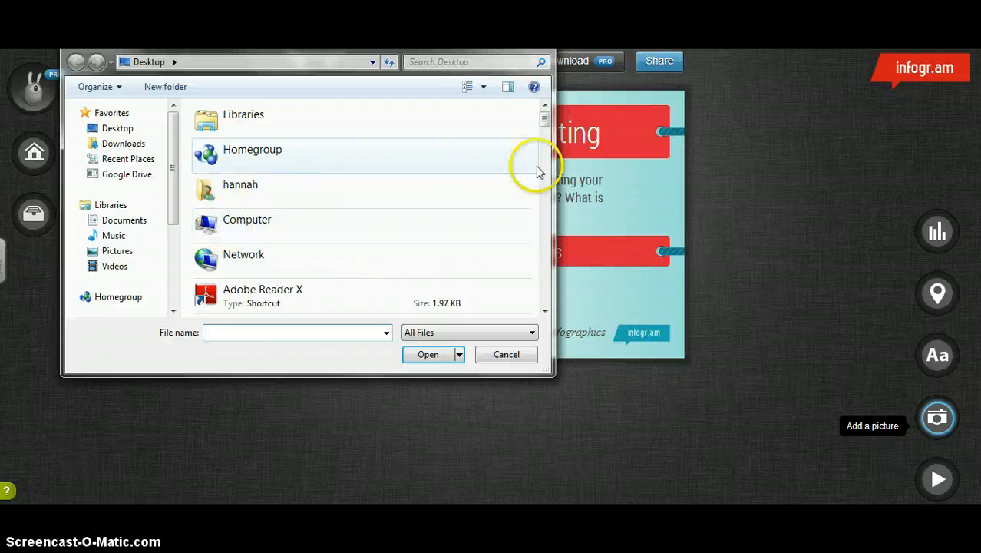
drag(544, 115, 548, 222)
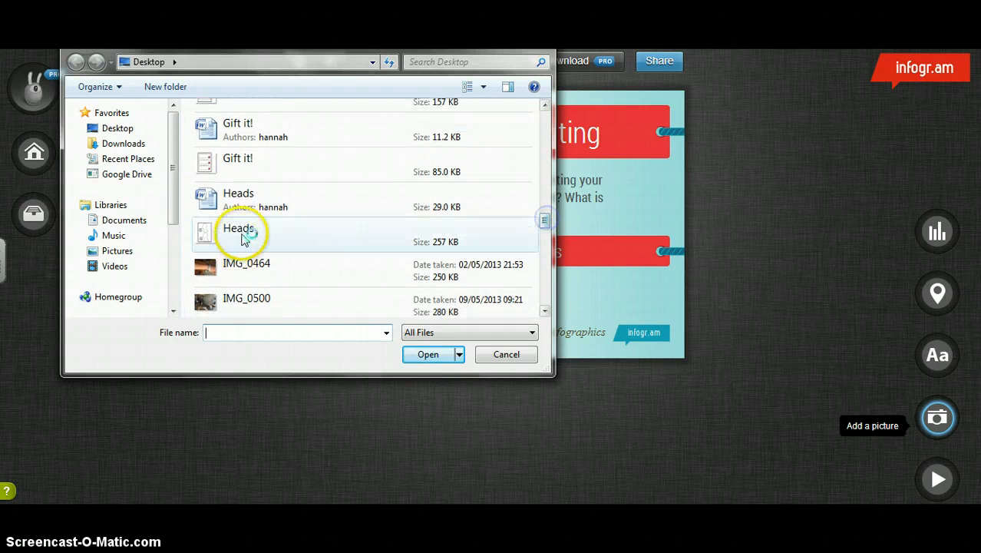
click(246, 263)
click(439, 354)
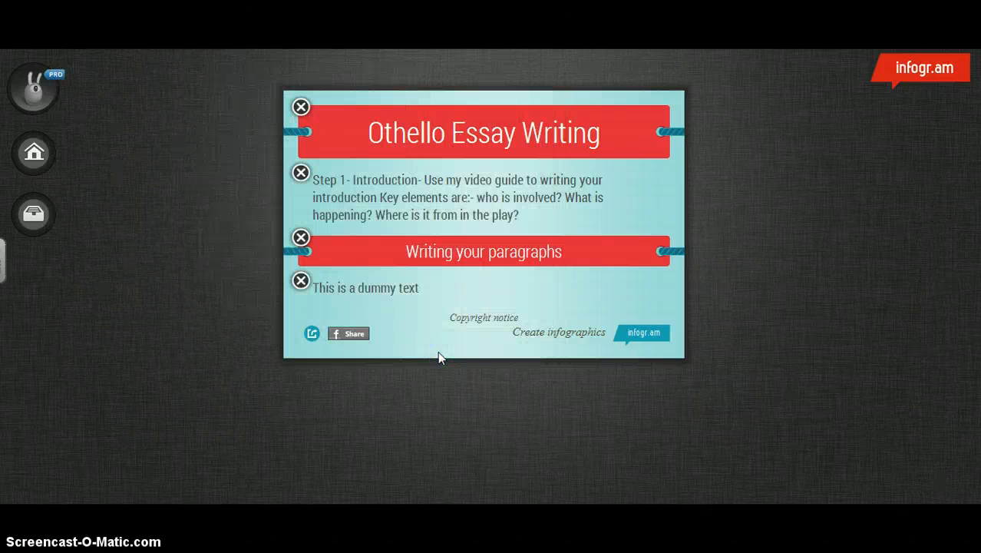
click(532, 311)
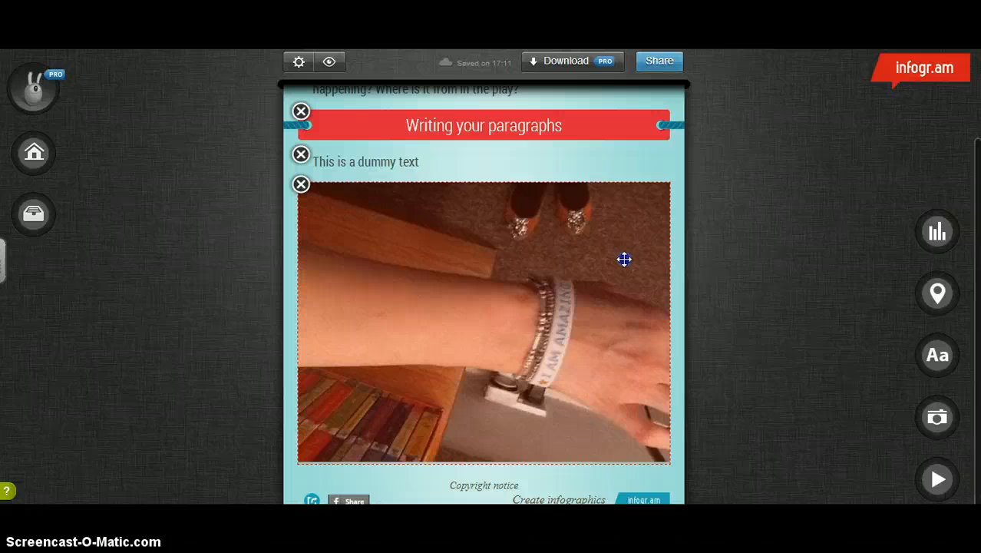
drag(622, 255, 634, 109)
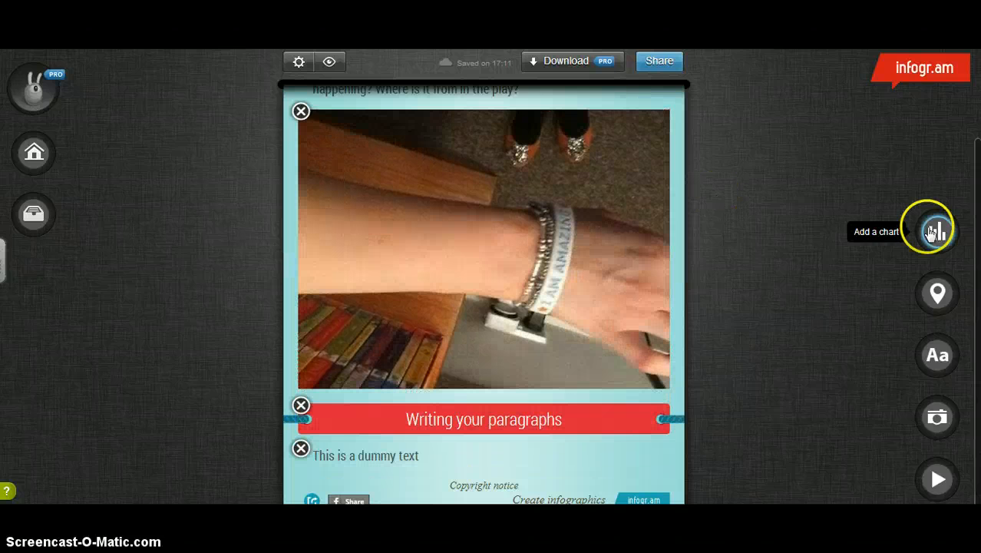
- Add a Facts & Figure block at the end of the infographic
drag(978, 184, 978, 115)
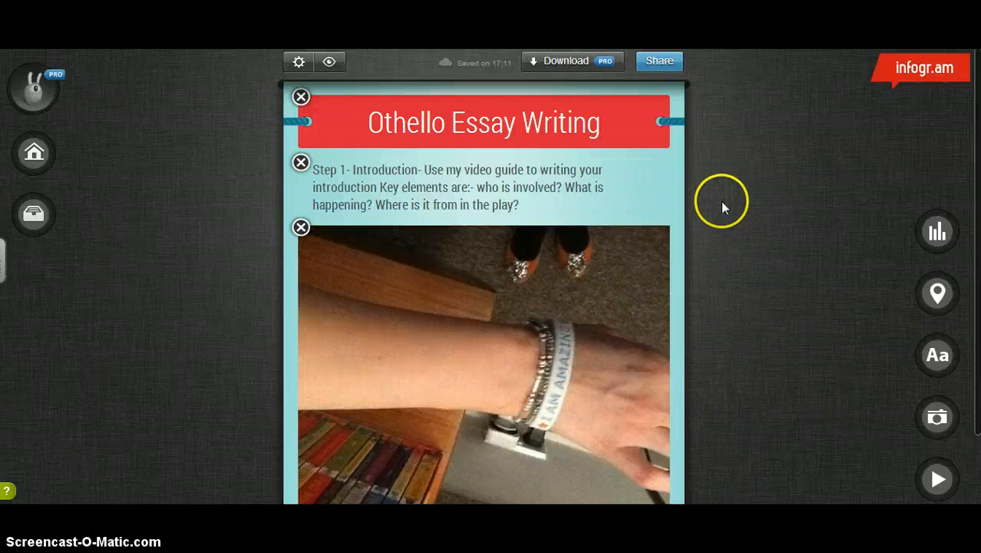
scroll(483, 307, down, 1)
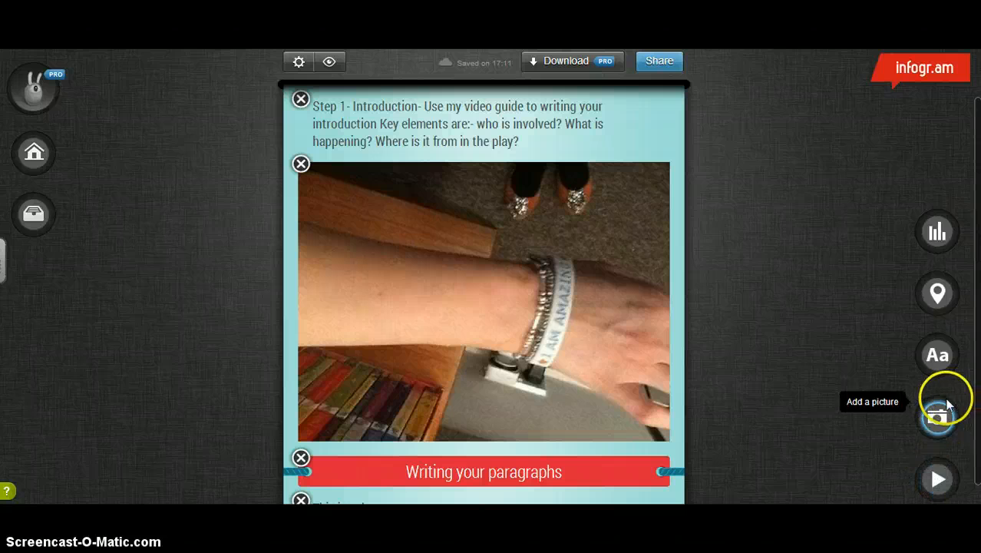
click(939, 376)
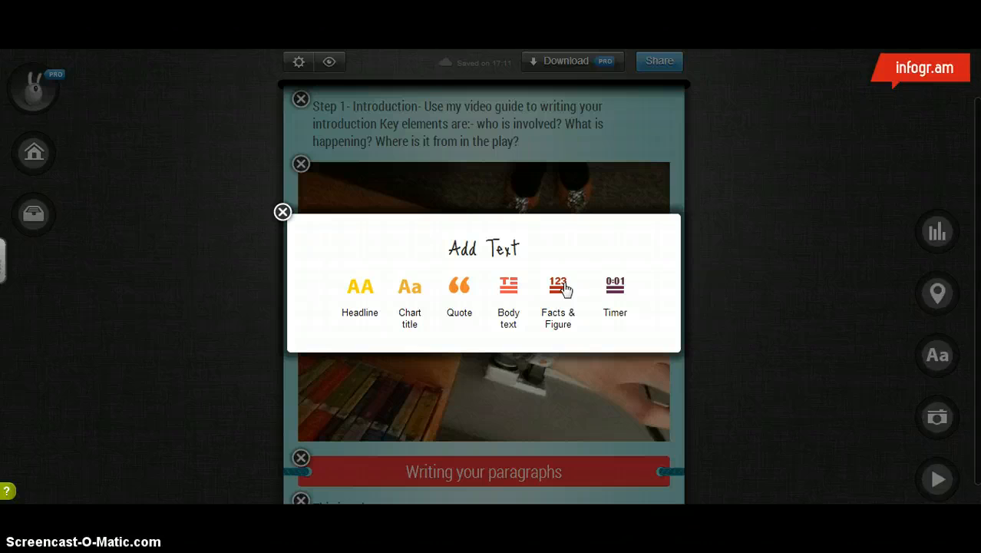
click(564, 288)
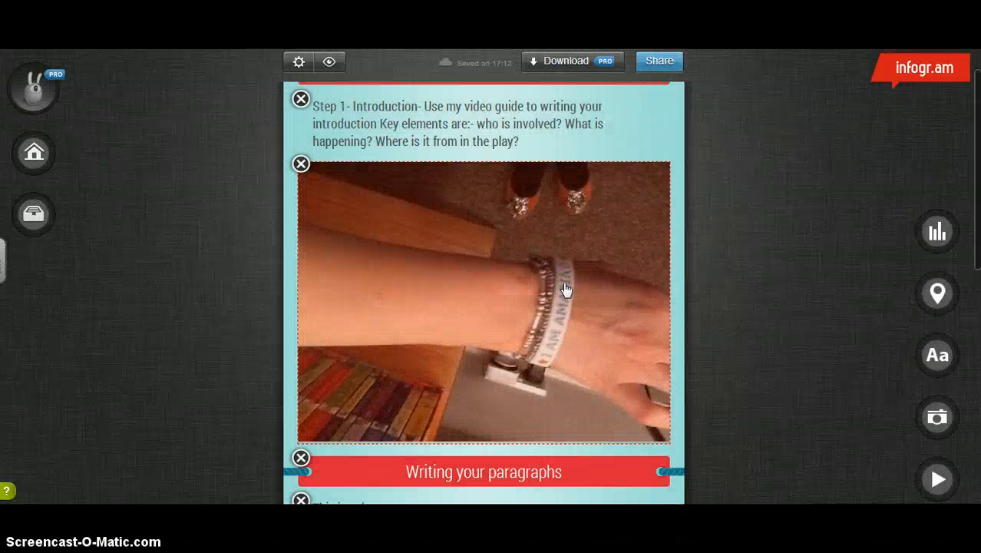
drag(975, 198, 970, 376)
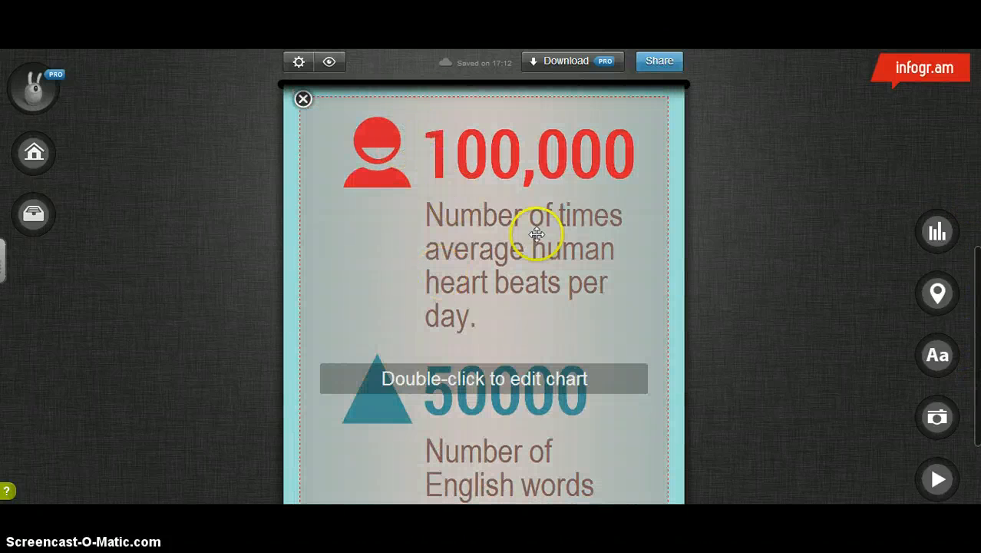
- Set the first fact row to a Star icon, figure "Quotes" and fact "1 word/ short phrase- no full sentences!"
double_click(516, 315)
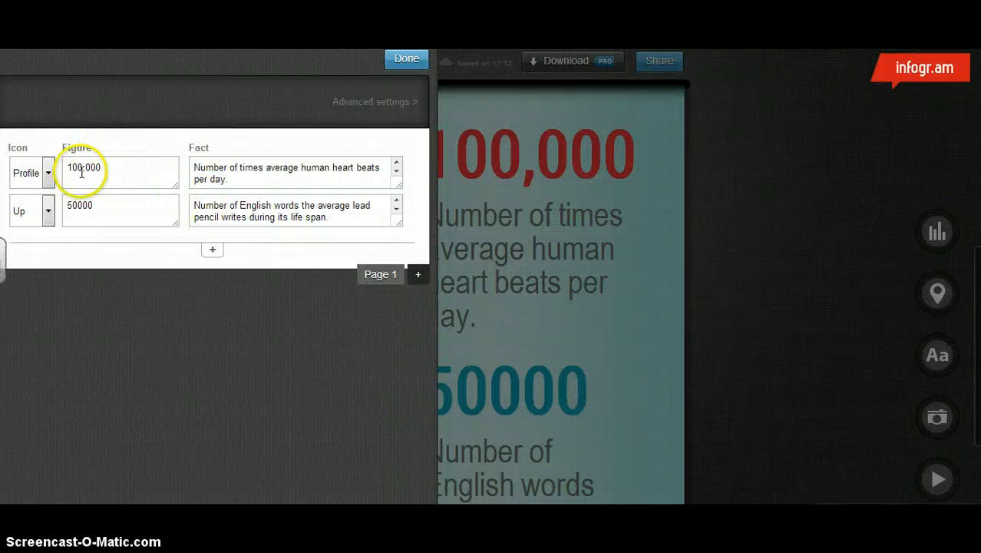
click(48, 174)
click(27, 239)
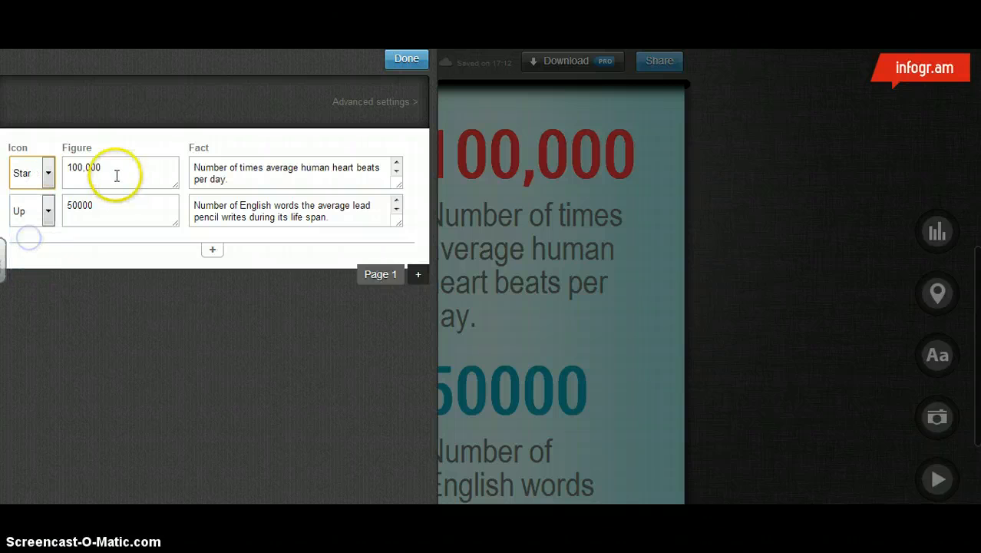
key(Tab)
text(Q)
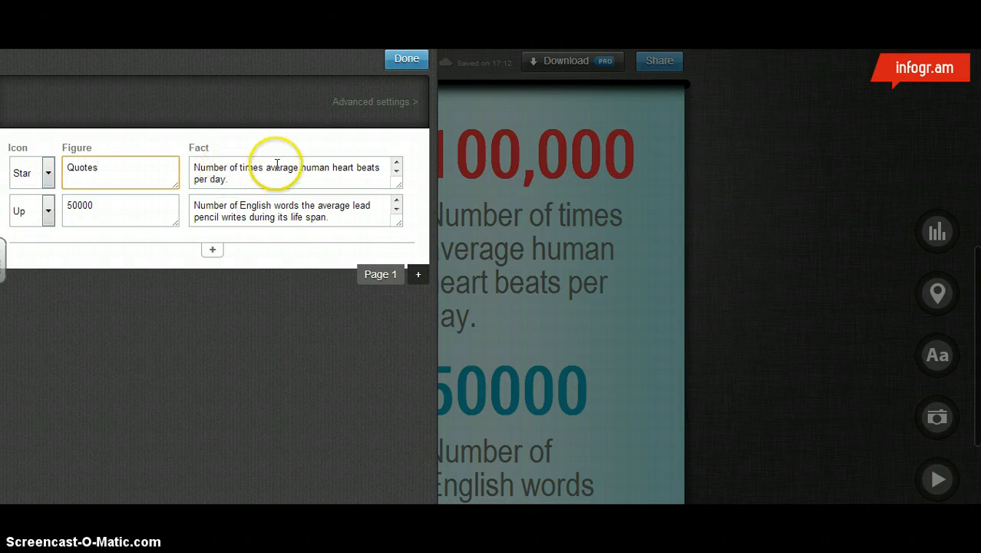
drag(241, 180, 196, 161)
text(4)
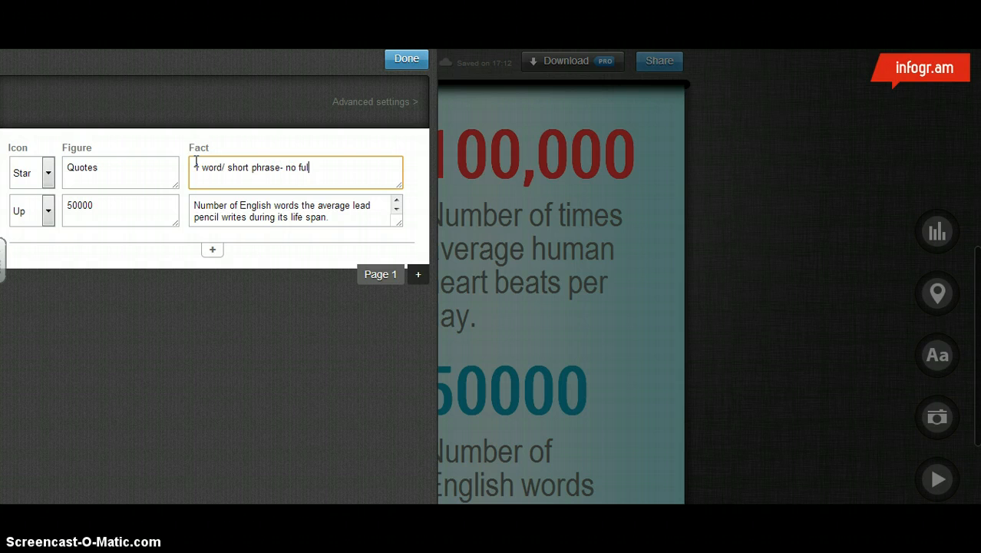
text(nces!)
- Set the second fact row's icon to Boy and its figure to "Characters"
click(46, 211)
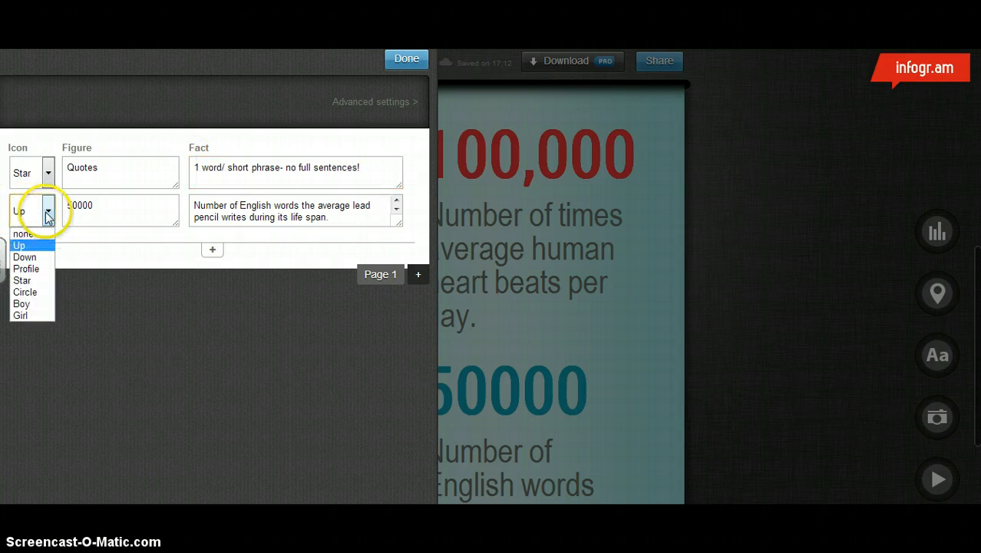
click(21, 303)
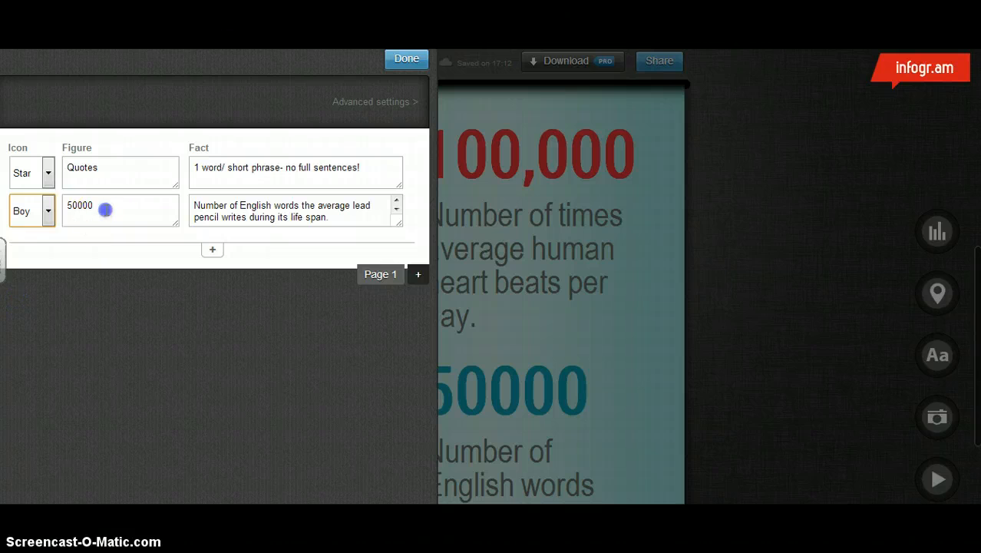
drag(103, 208, 63, 208)
text(C)
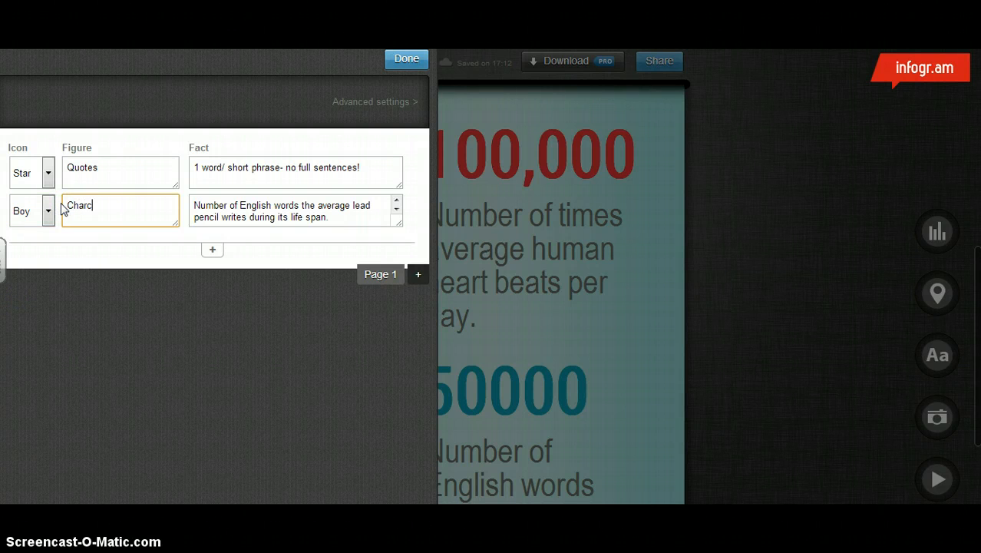
text(haracters)
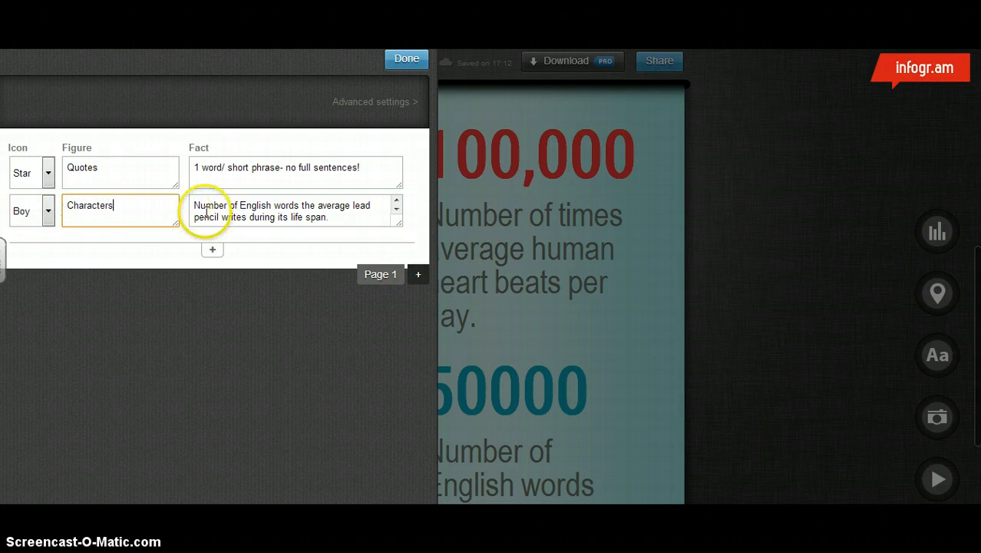
- Replace the second row's fact with "Connect to other characters in the play frequently and show knowledge!"
drag(346, 213, 187, 193)
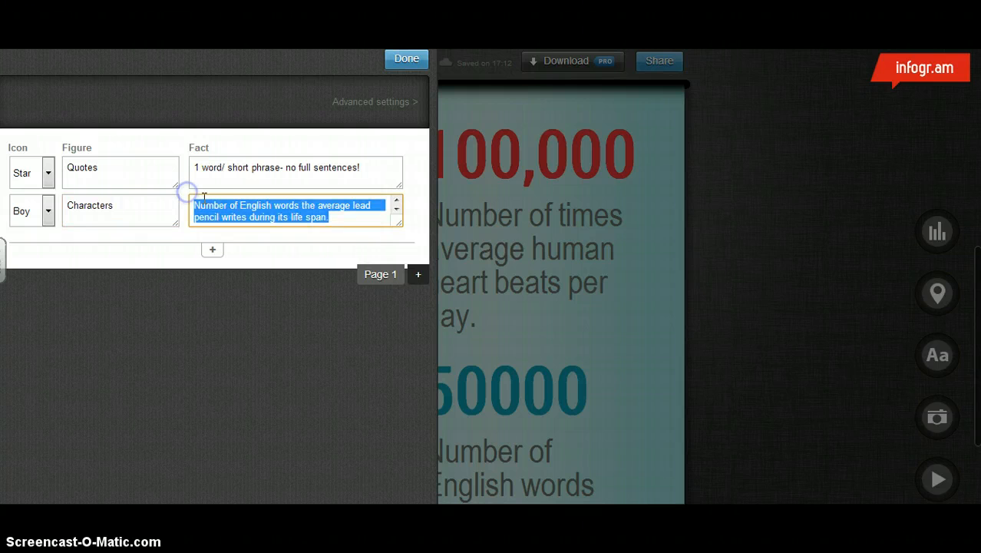
text(Connec)
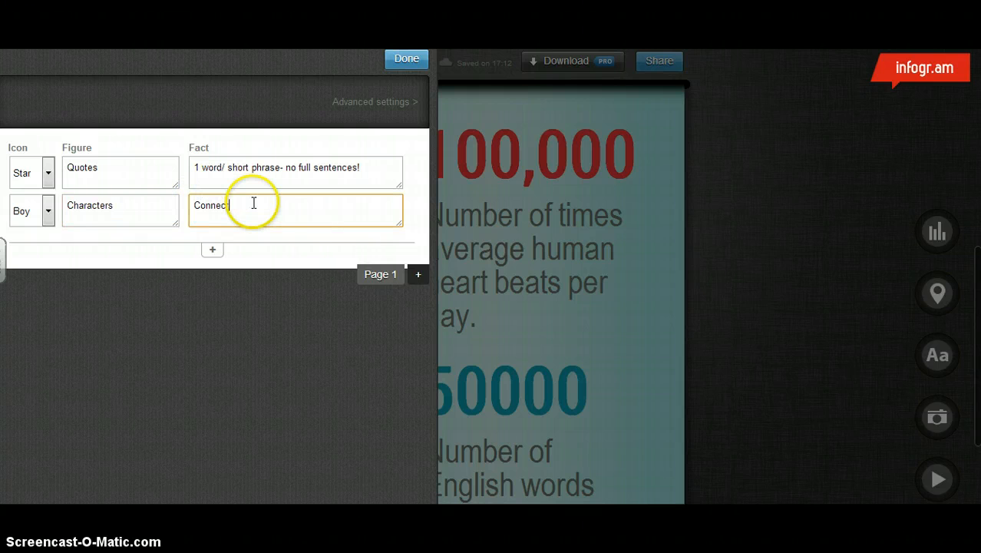
text(t to other characters in the play freuently)
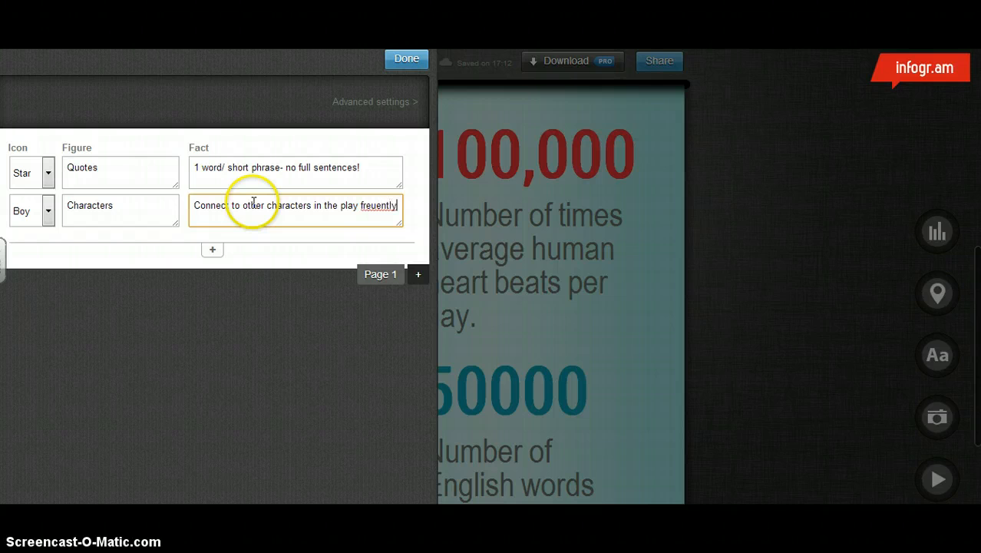
key(BackSpace)
key(BackSpace)
key(BackSpace)
key(BackSpace)
key(BackSpace)
key(BackSpace)
text(quently and show kno)
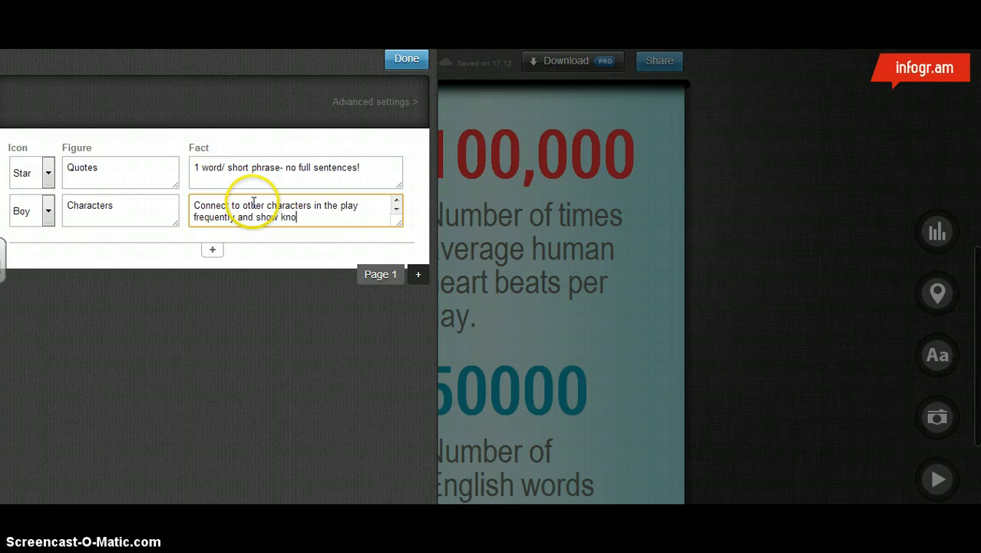
text(wledge!)
- Extend the second row's figure text to "Characters/ Events/ Themes"
click(150, 211)
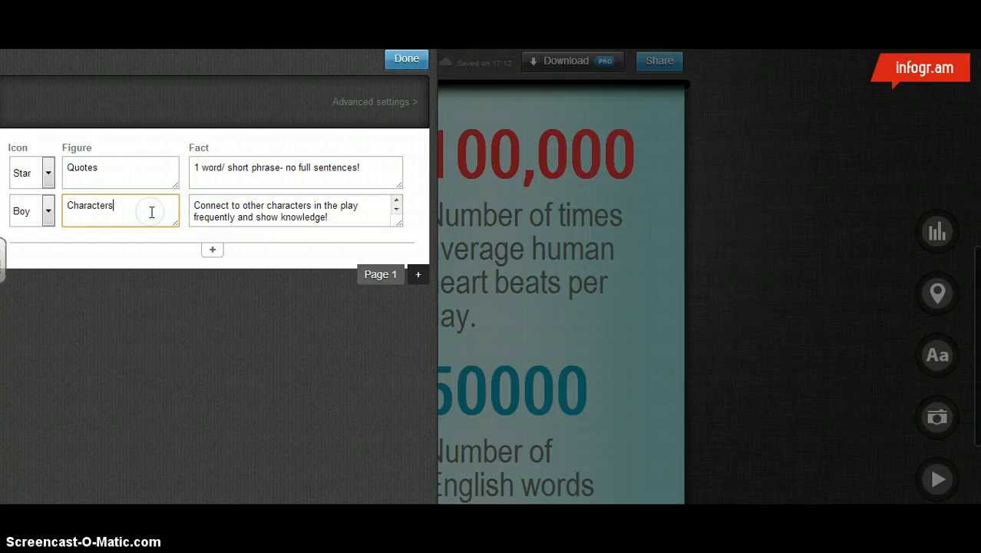
text(/ Events/ Themes)
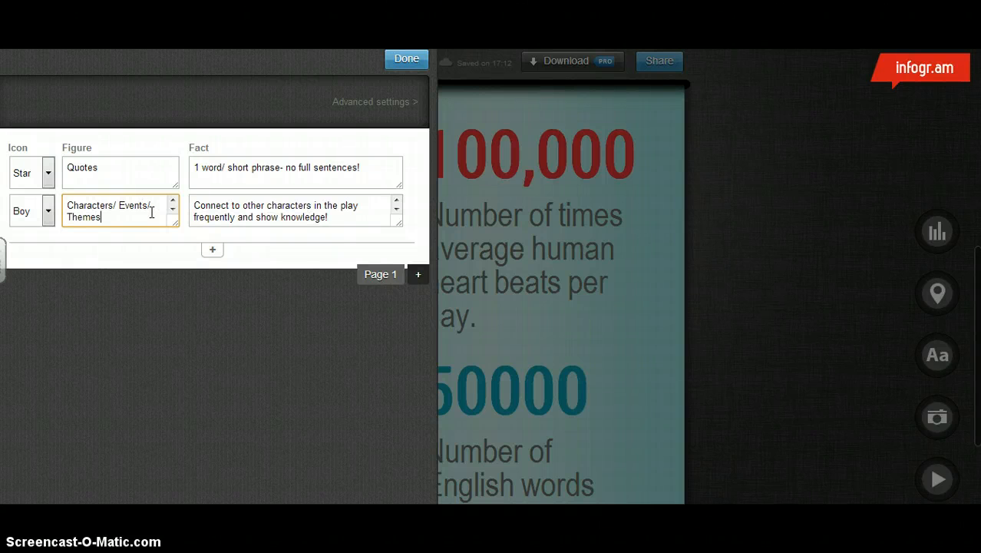
- Reword the second row's fact to "Connect to other aspects of the play frequently and show knowledge!"
click(359, 210)
key(BackSpace)
key(BackSpace)
key(BackSpace)
key(BackSpace)
key(BackSpace)
key(BackSpace)
key(BackSpace)
key(BackSpace)
key(BackSpace)
key(BackSpace)
key(BackSpace)
key(BackSpace)
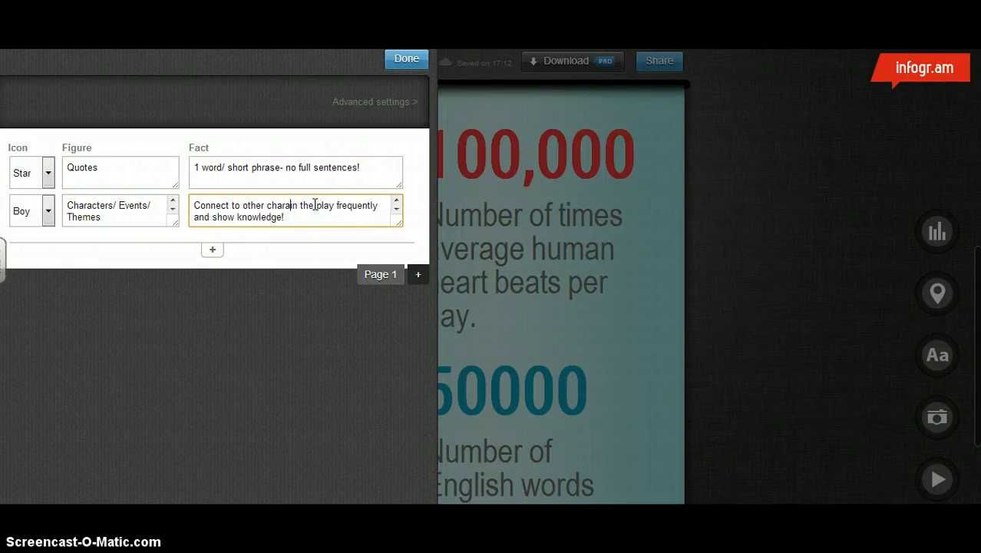
text(aspects i)
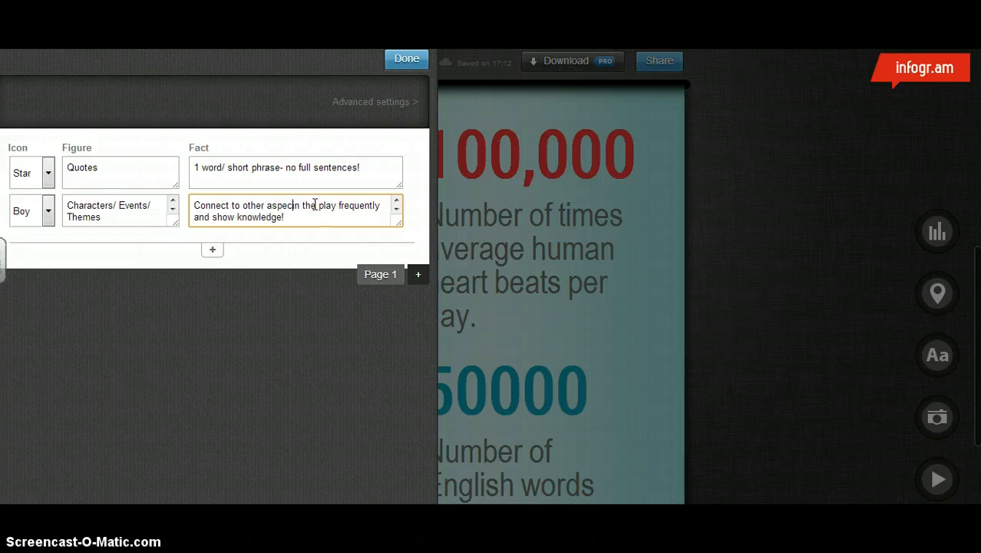
click(315, 206)
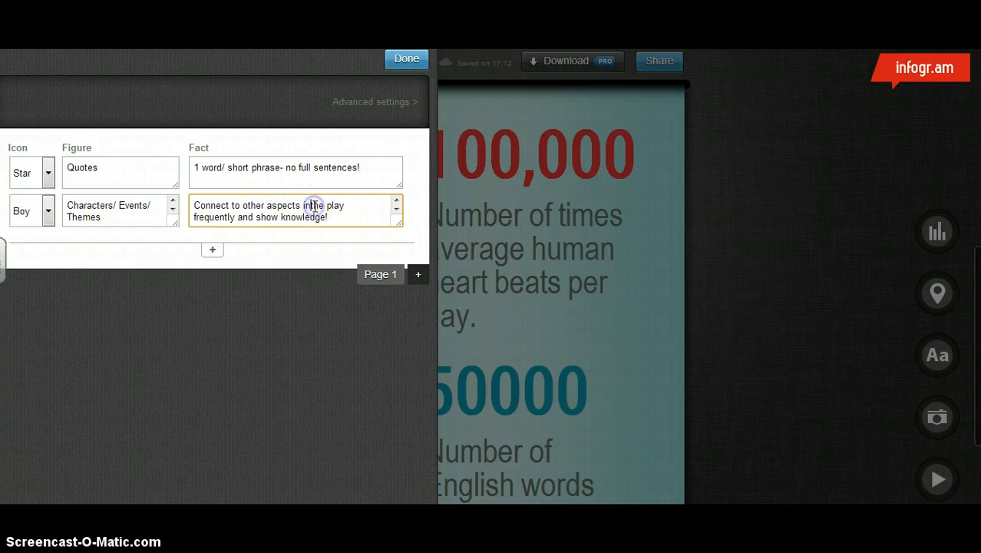
key(BackSpace)
key(BackSpace)
text(of)
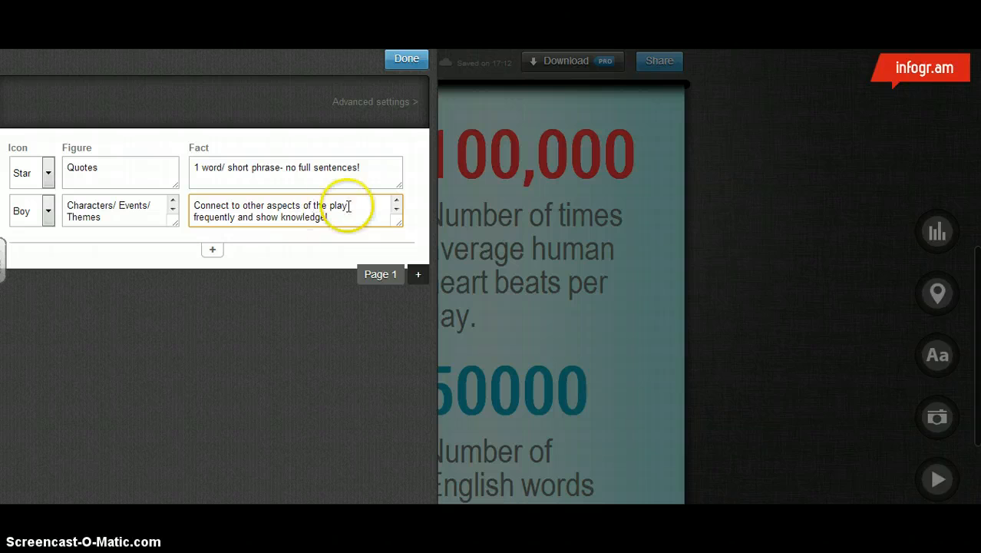
click(344, 222)
click(165, 219)
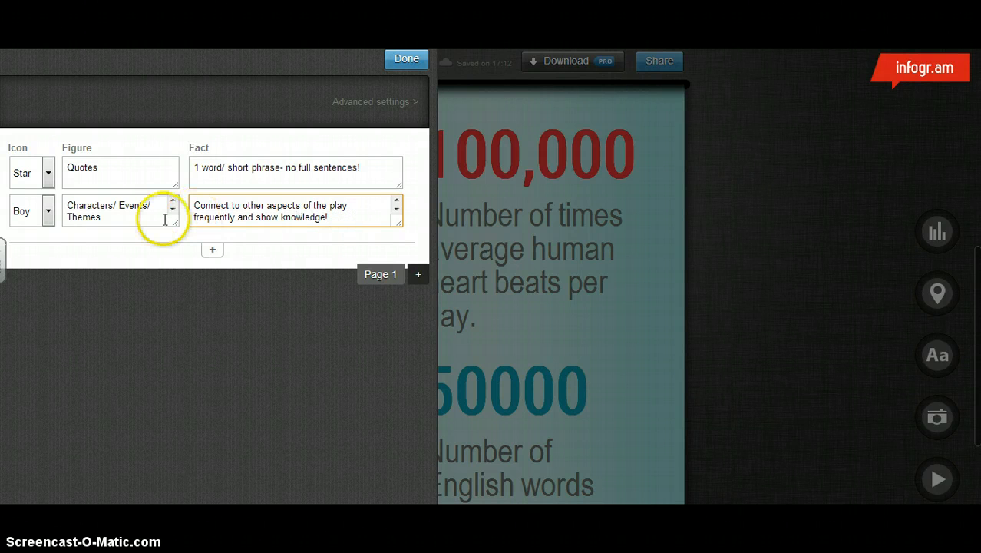
- Add a blank third fact row, finish editing the facts chart, and recheck its data
click(238, 218)
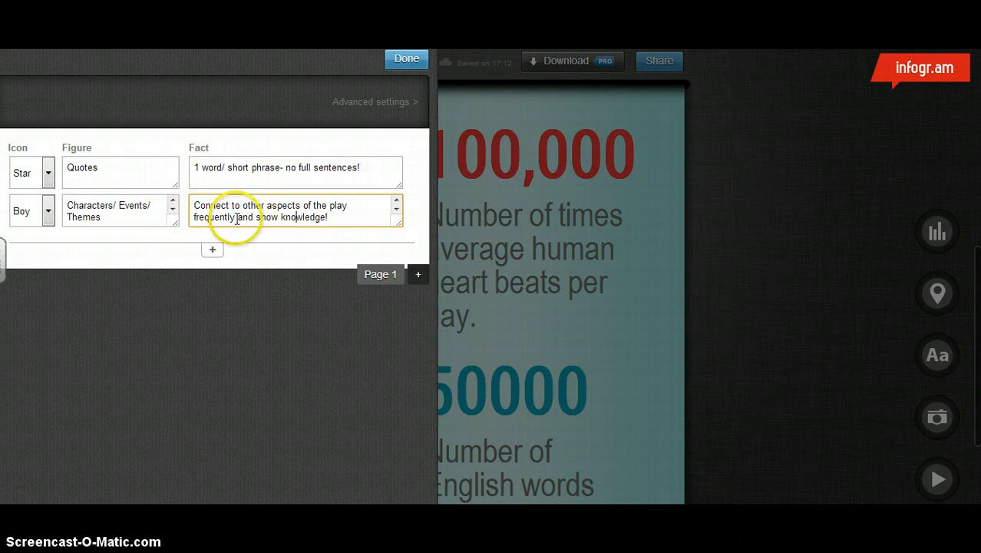
click(210, 253)
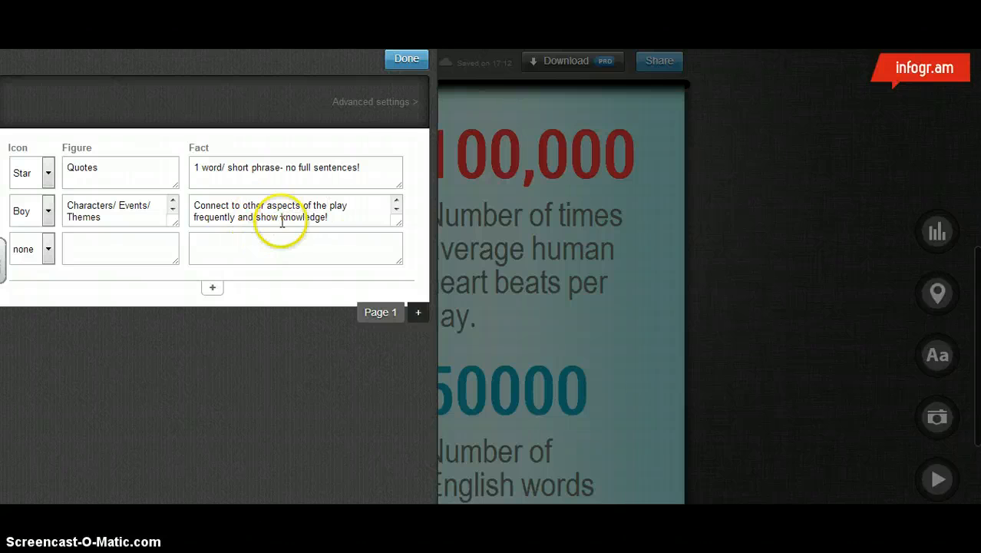
click(406, 62)
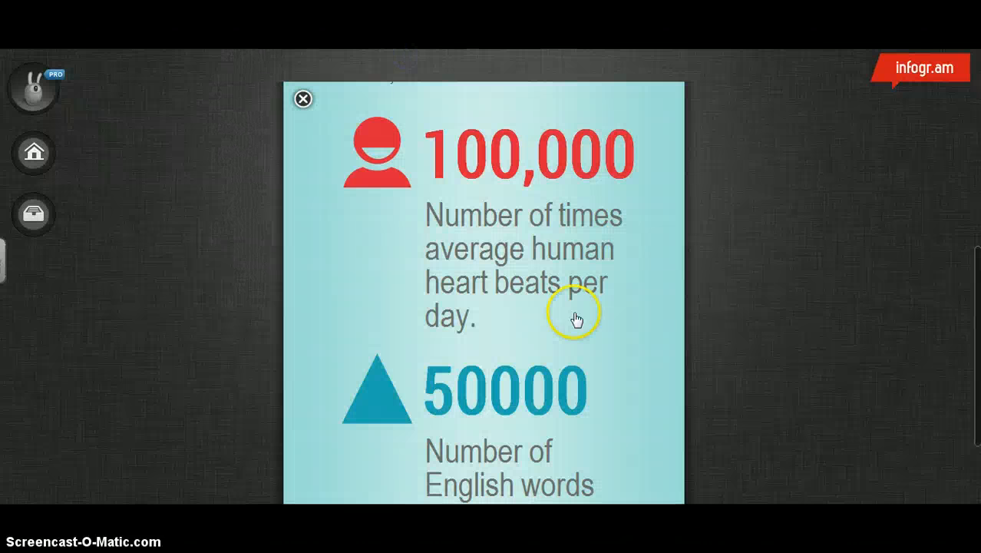
scroll(662, 269, down, 5)
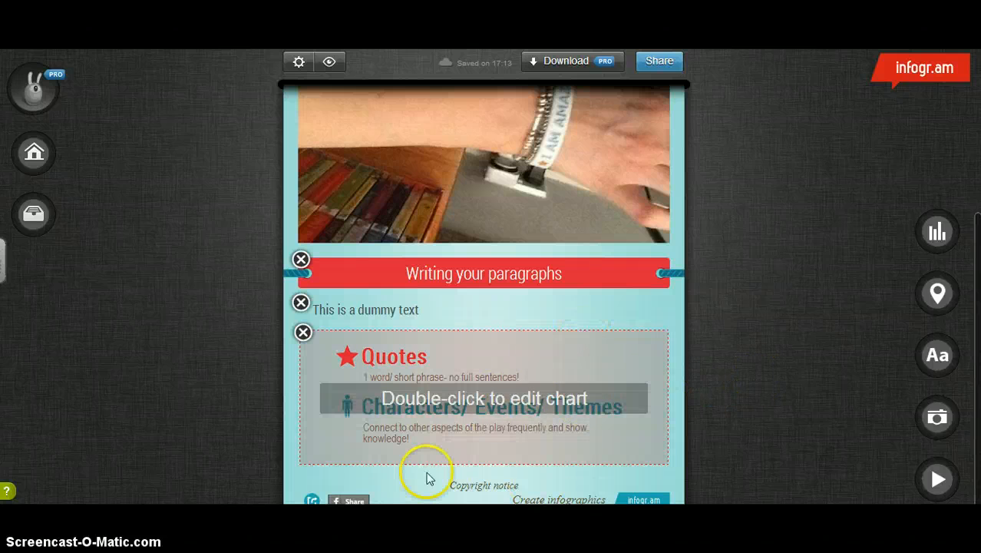
double_click(457, 372)
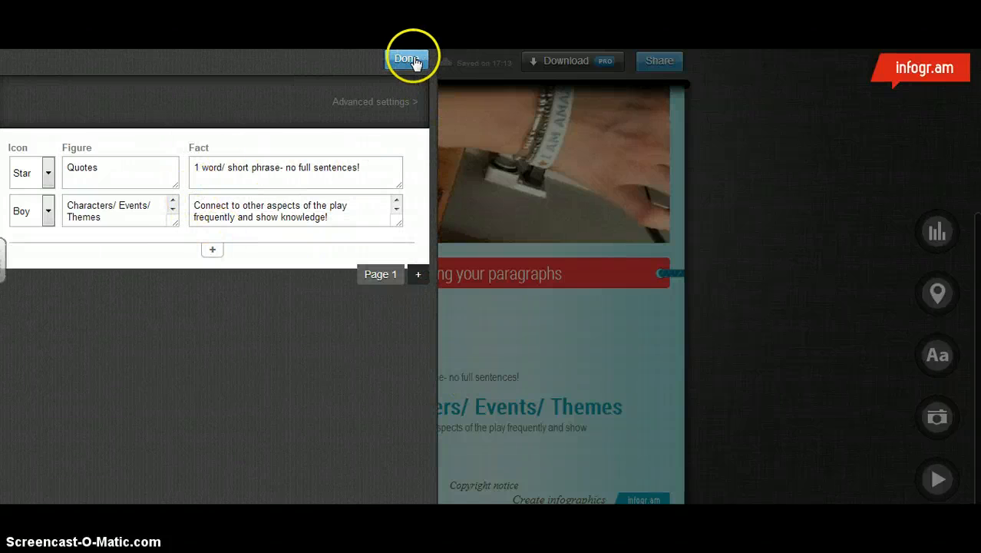
click(407, 60)
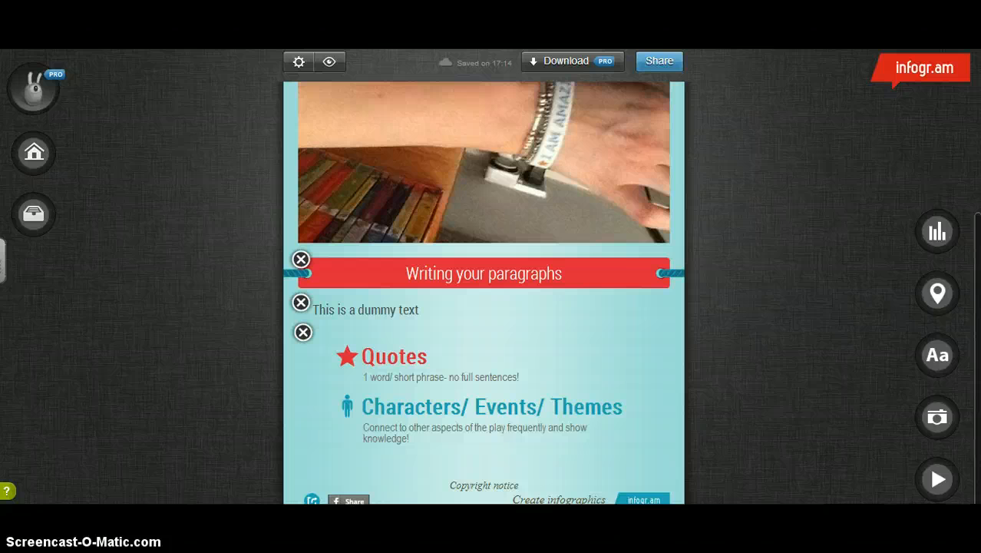
- Preview the whole infographic from its title and return to editing
scroll(484, 291, up, 3)
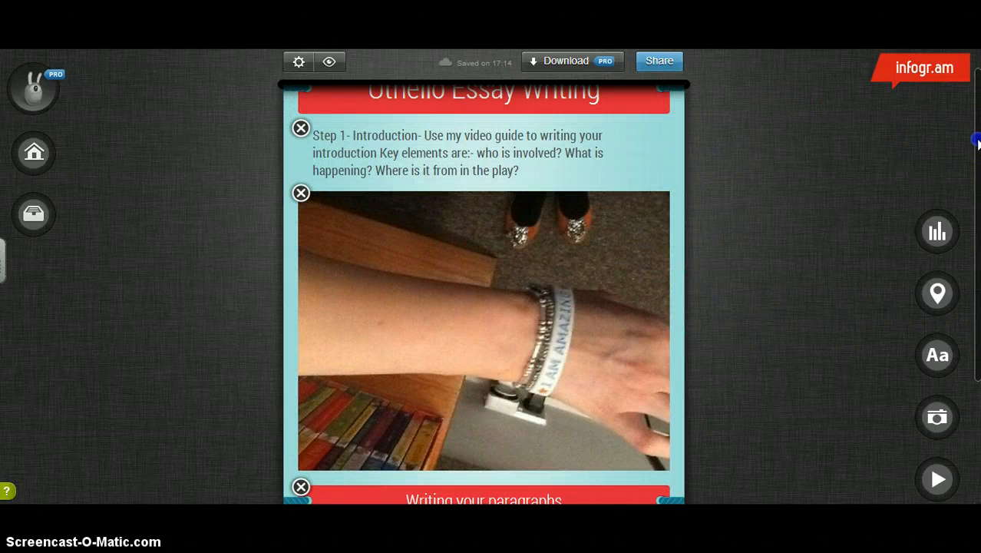
scroll(971, 134, up, 1)
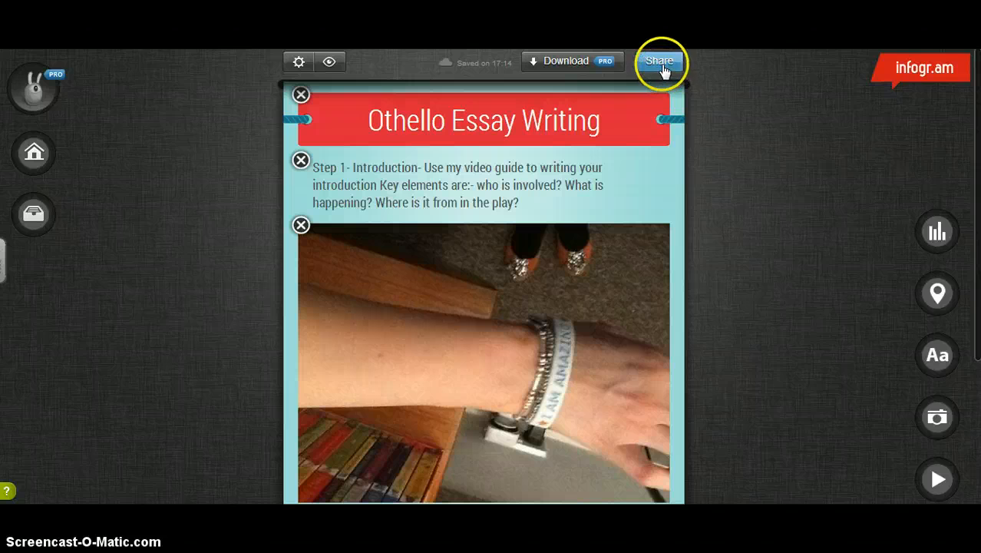
click(331, 64)
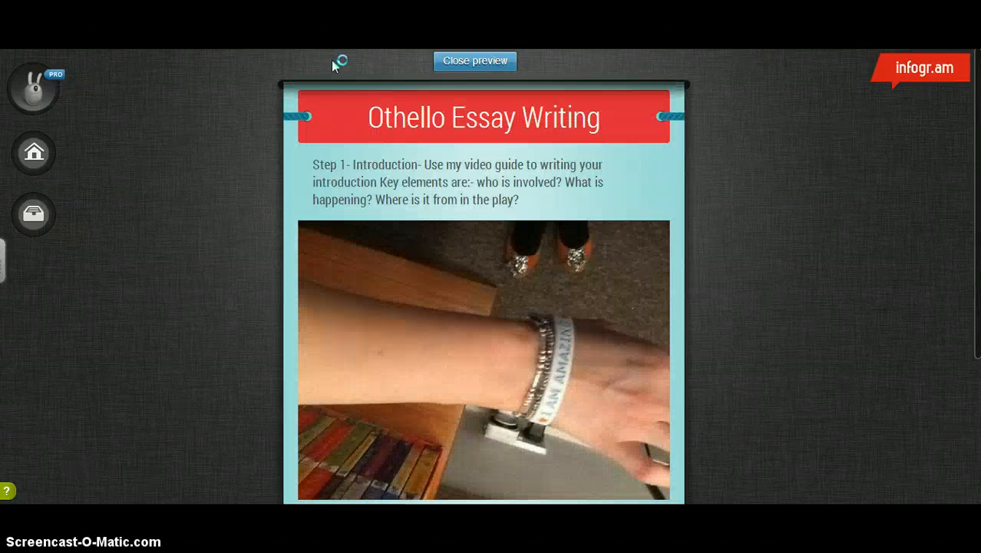
mouse_move(976, 152)
mouse_down()
mouse_move(976, 370)
mouse_move(977, 142)
mouse_up()
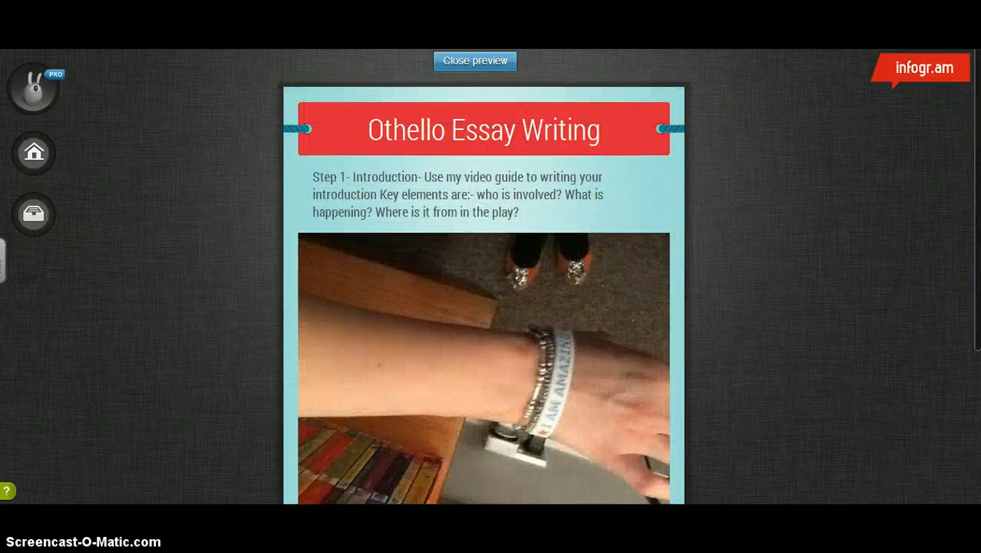
click(464, 66)
click(466, 64)
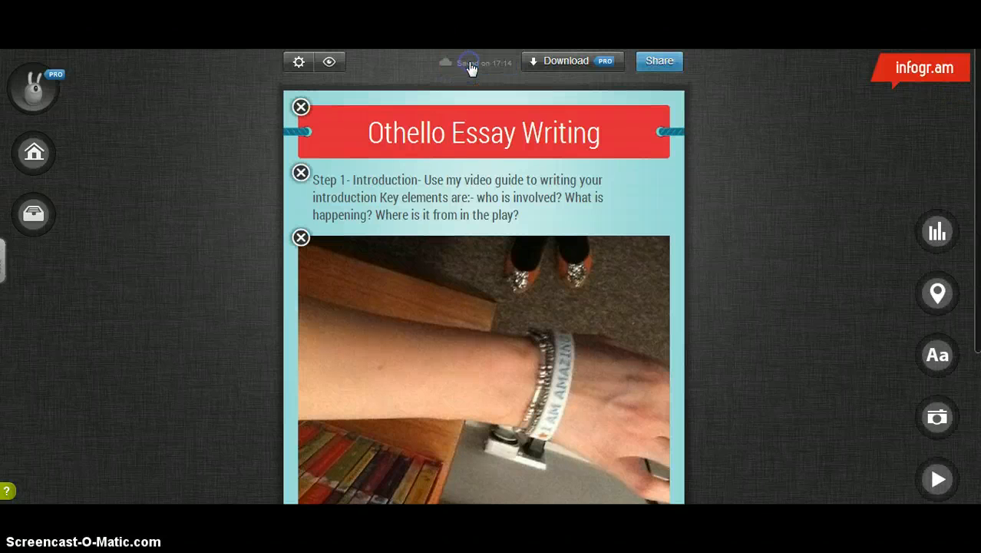
- Try Twitter as the infographic's share button in the settings, then restore Facebook
click(369, 78)
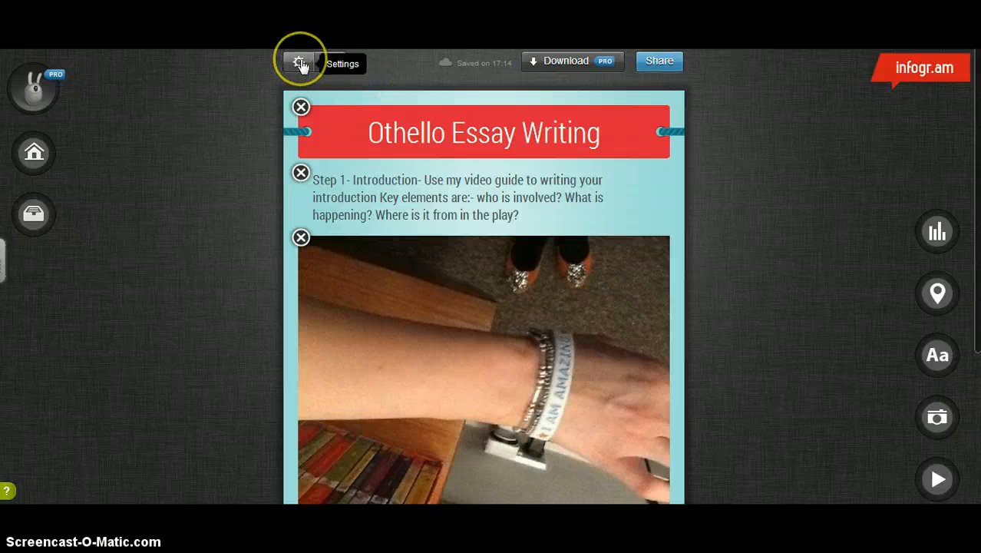
click(300, 65)
click(13, 225)
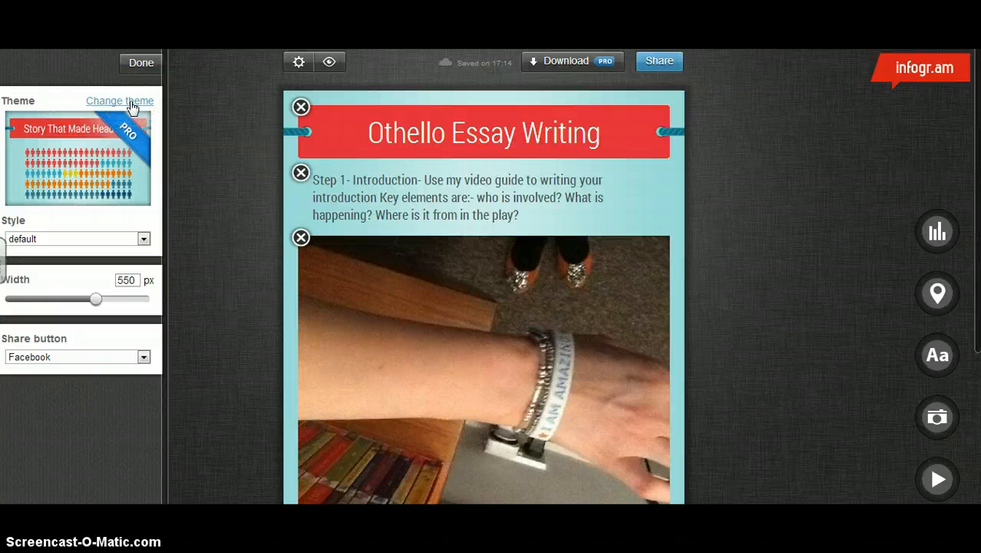
click(144, 358)
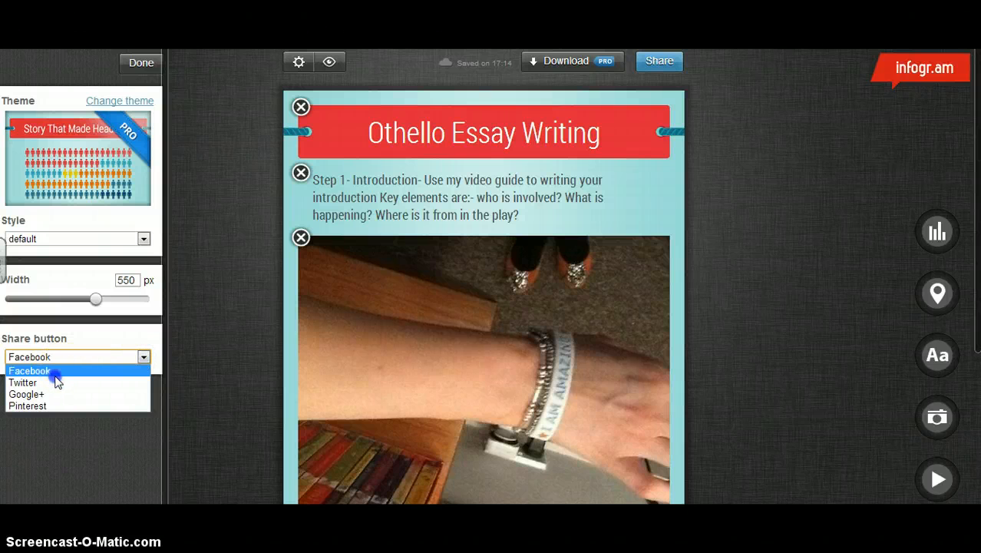
click(53, 381)
click(142, 358)
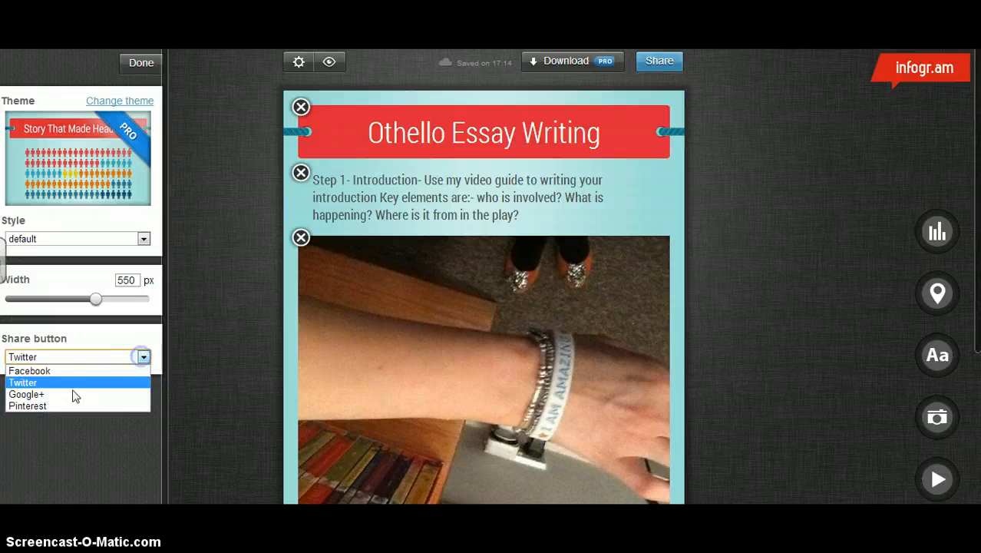
click(95, 372)
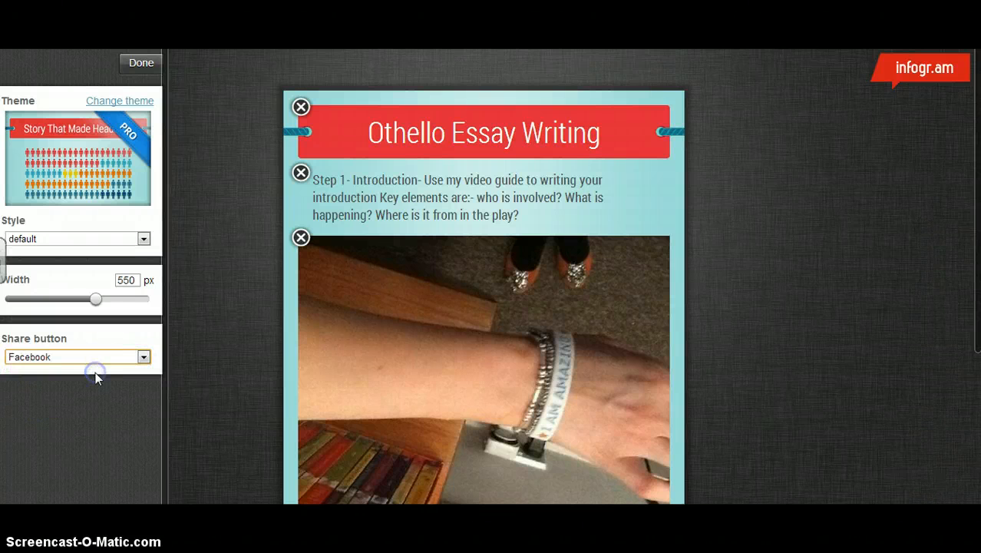
click(142, 63)
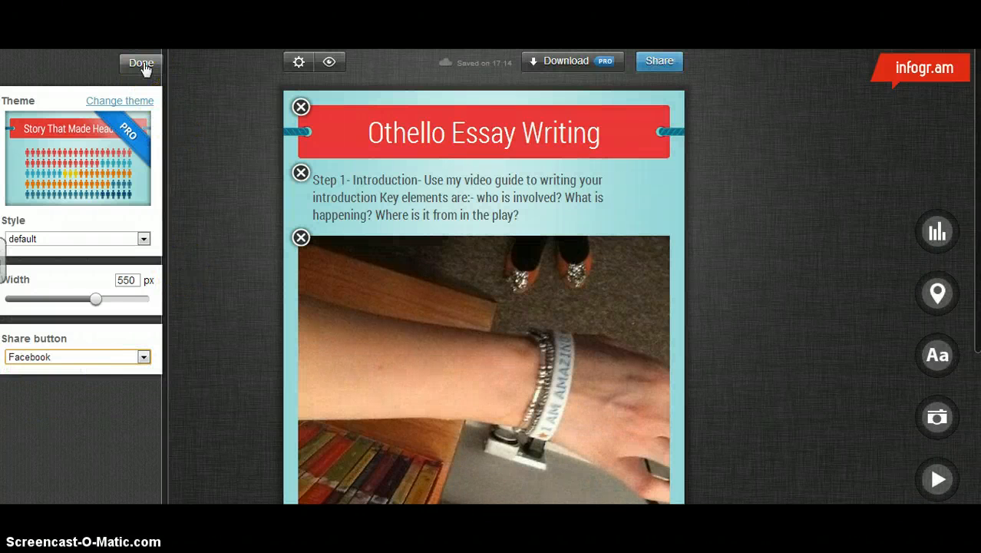
click(146, 68)
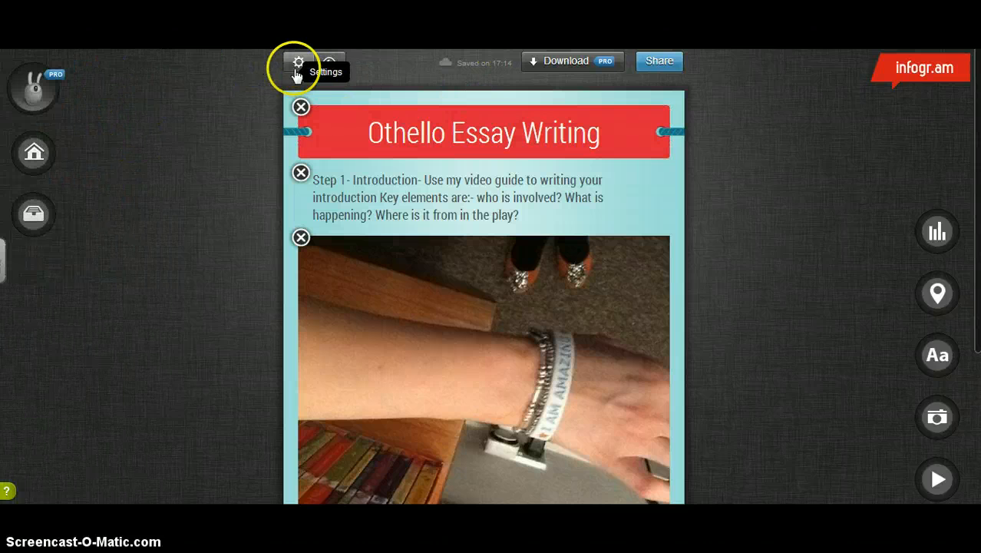
- Publish the infographic publicly under the title "Othello Essay Writing" with the Step 1 introduction text as its description
click(660, 62)
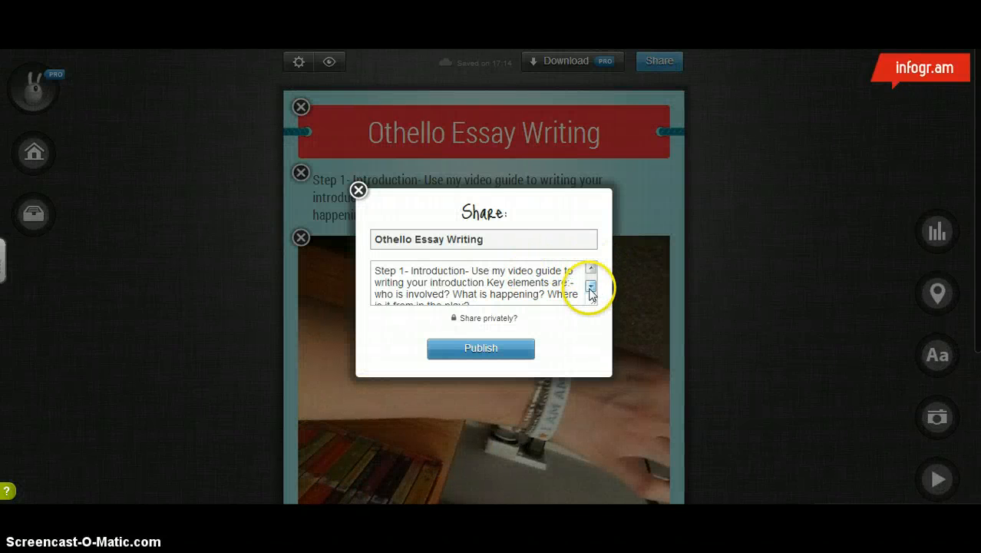
click(591, 288)
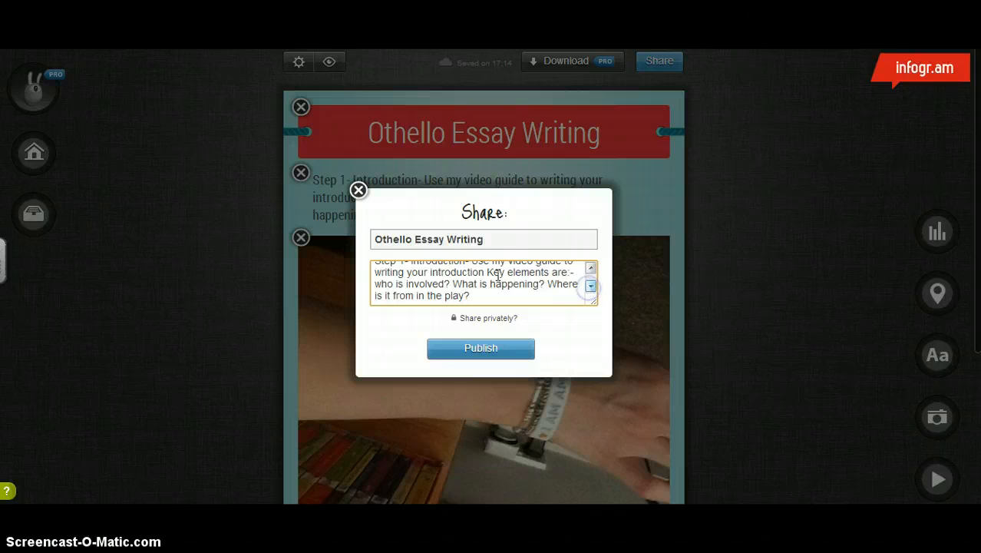
click(492, 353)
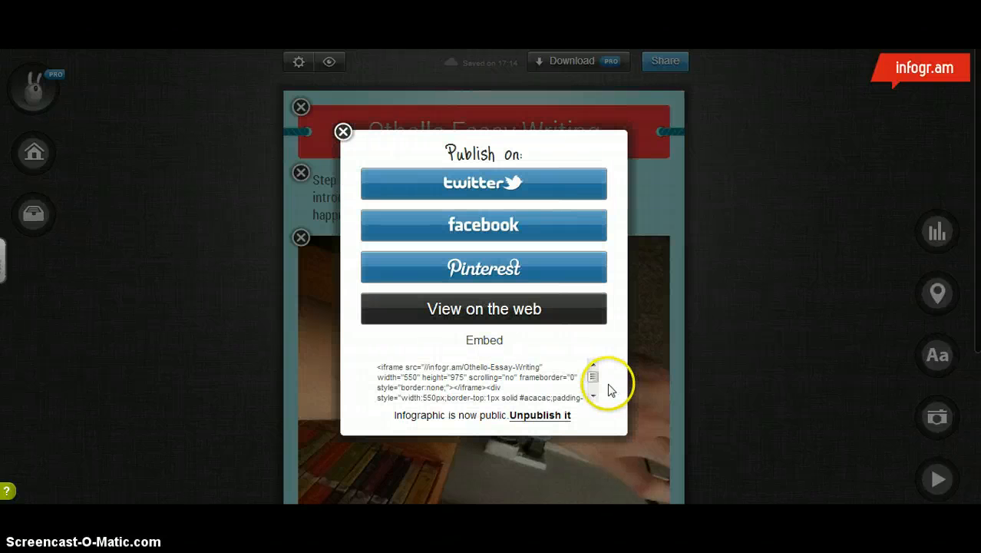
- Select the infographic's embed code and view the published version on the web before returning to the editor
mouse_move(593, 377)
mouse_down()
mouse_move(592, 392)
mouse_move(594, 375)
mouse_up()
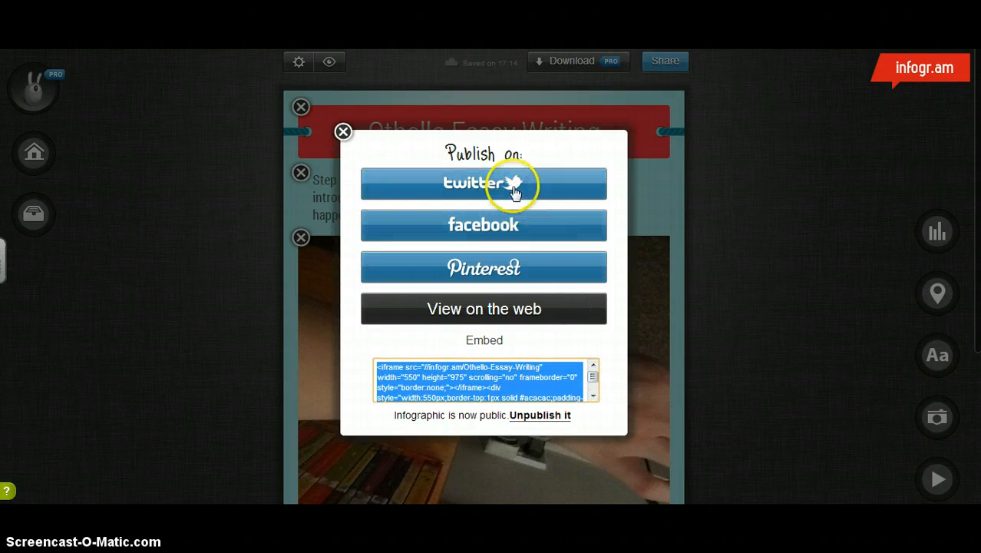
click(509, 310)
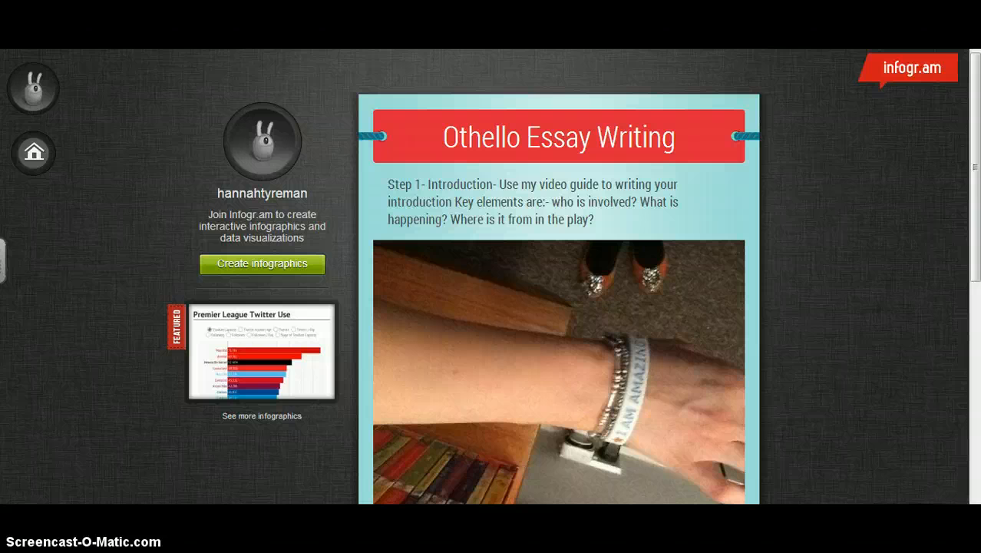
key(ctrl+w)
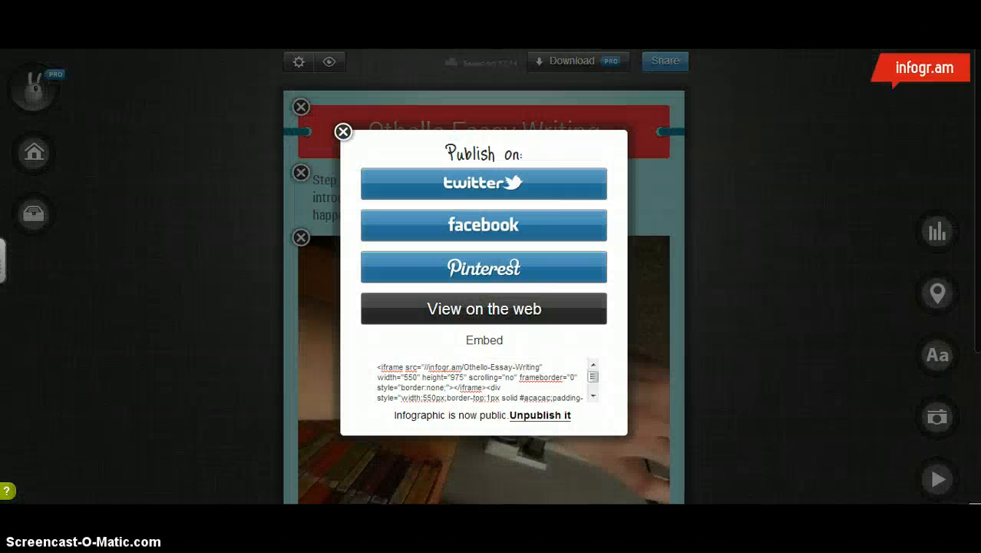
click(342, 133)
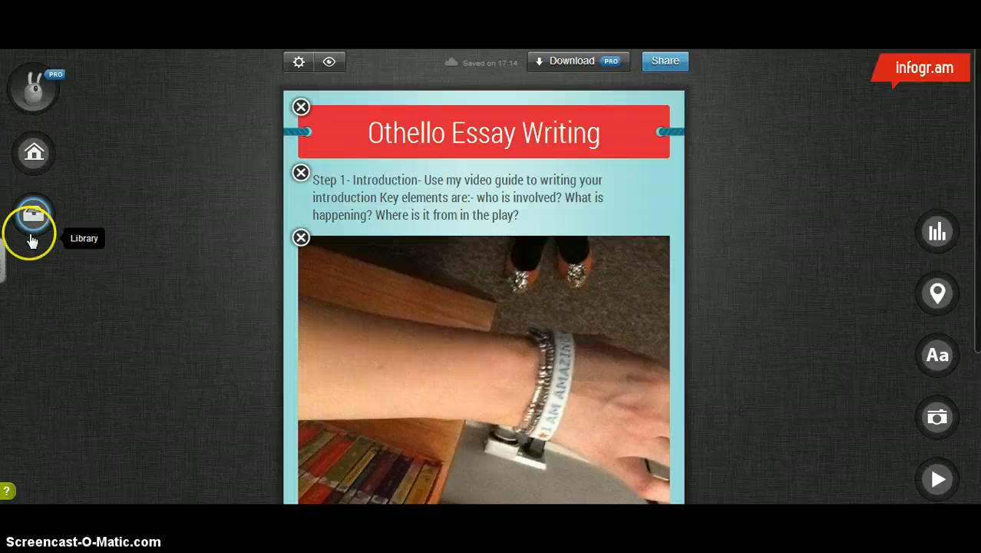
- Open the library of saved infographics
click(33, 220)
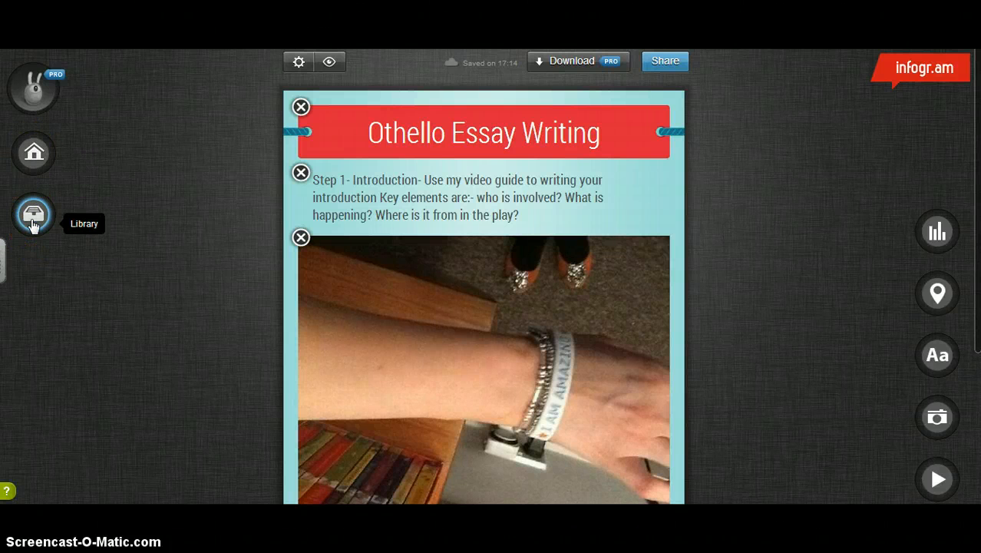